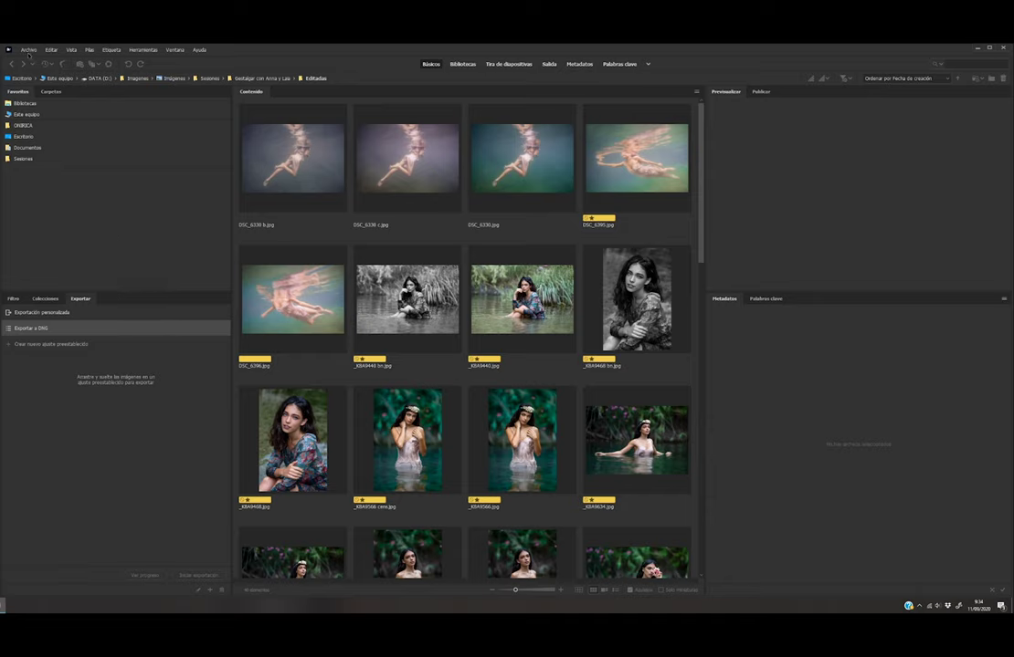
Show the Bibliotecas panel and hide the Publicar, Exportar, Colecciones and Palabras clave panels
left_click(174, 51)
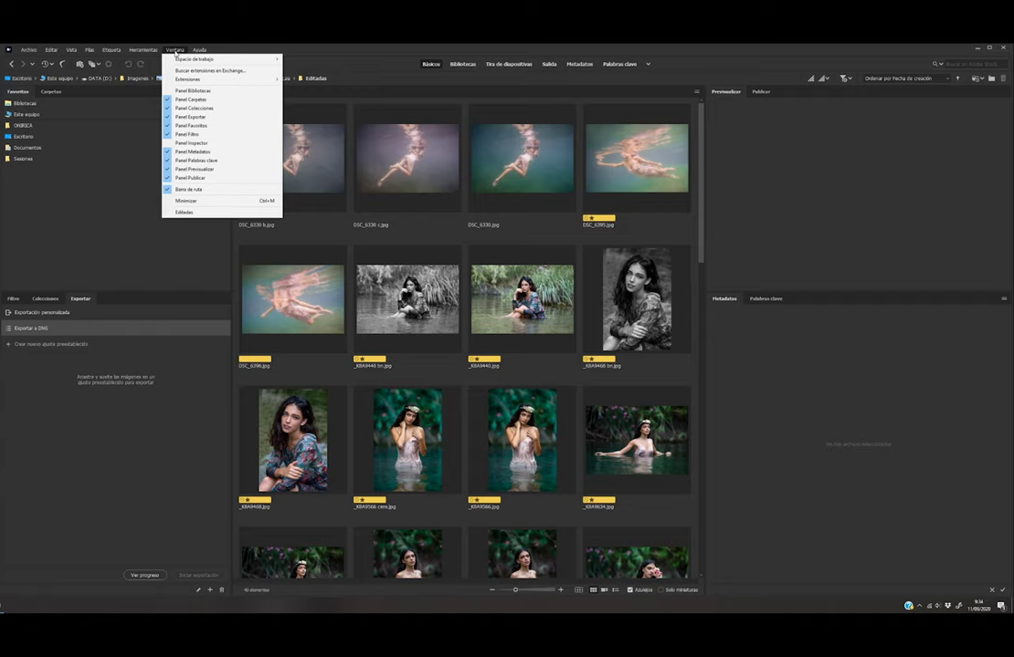
left_click(183, 91)
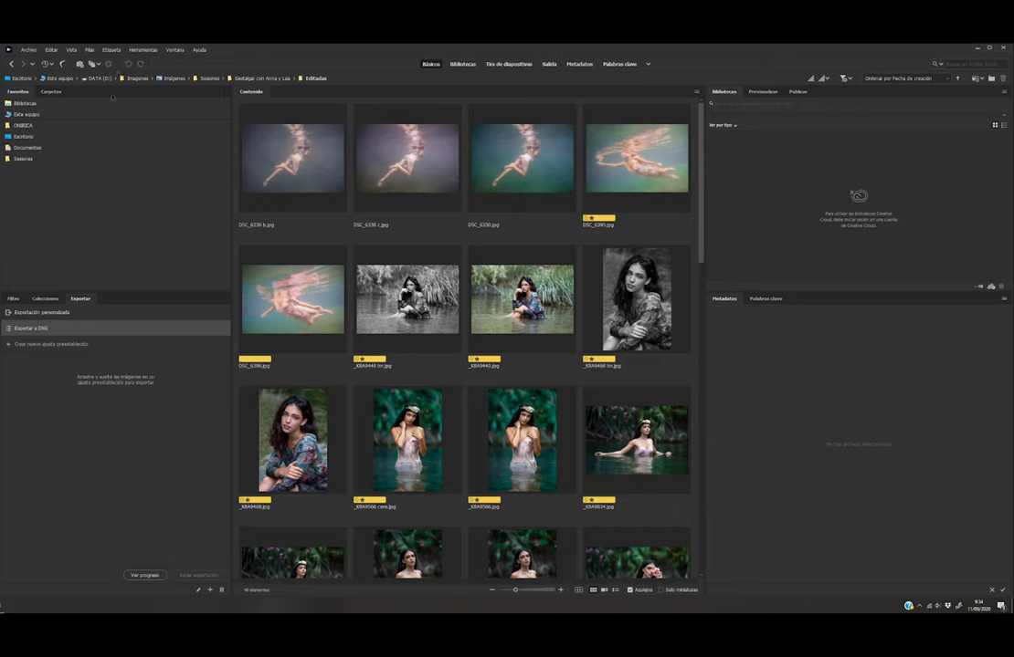
left_click(173, 49)
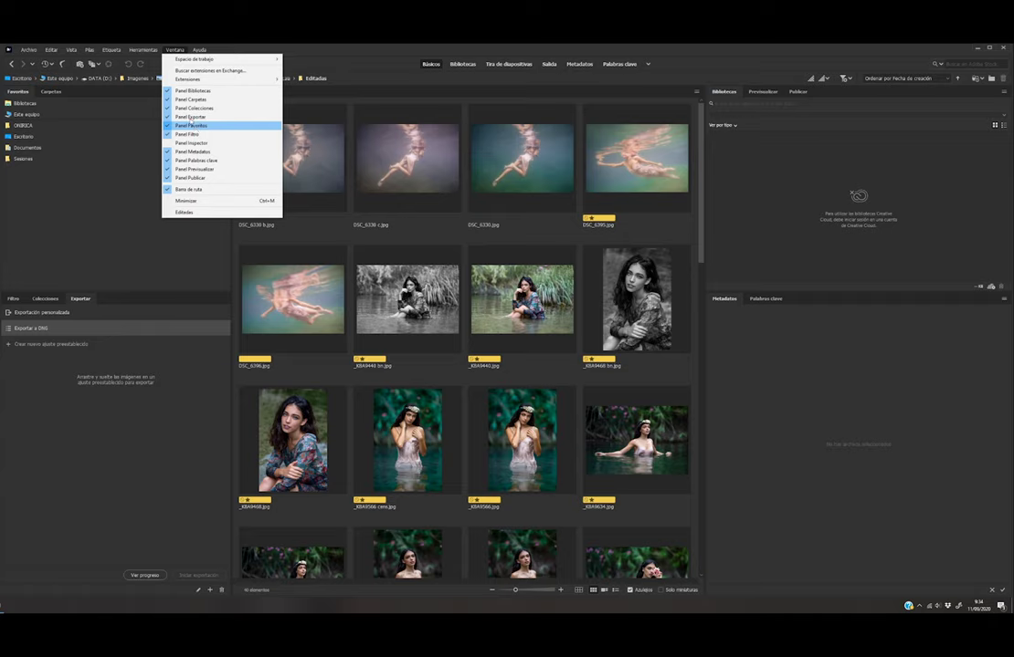
left_click(189, 178)
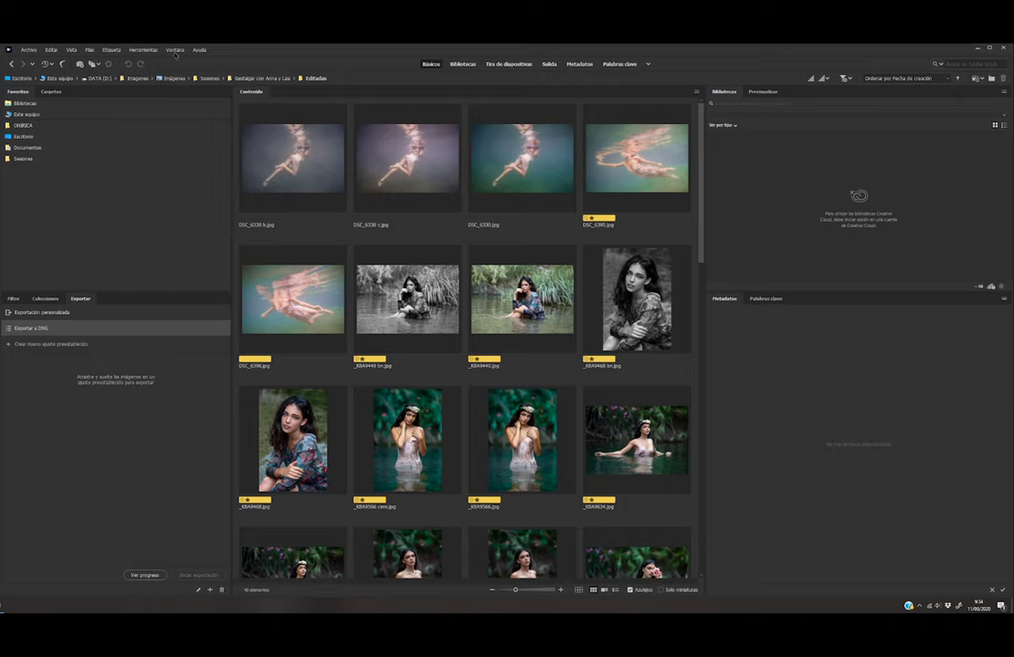
left_click(174, 49)
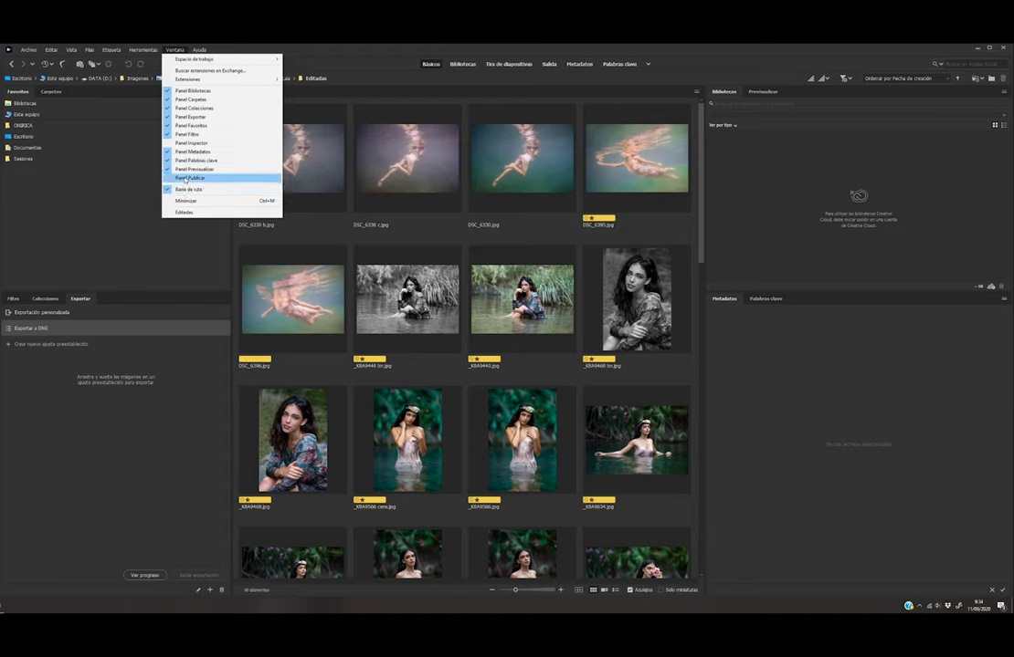
left_click(184, 116)
left_click(174, 49)
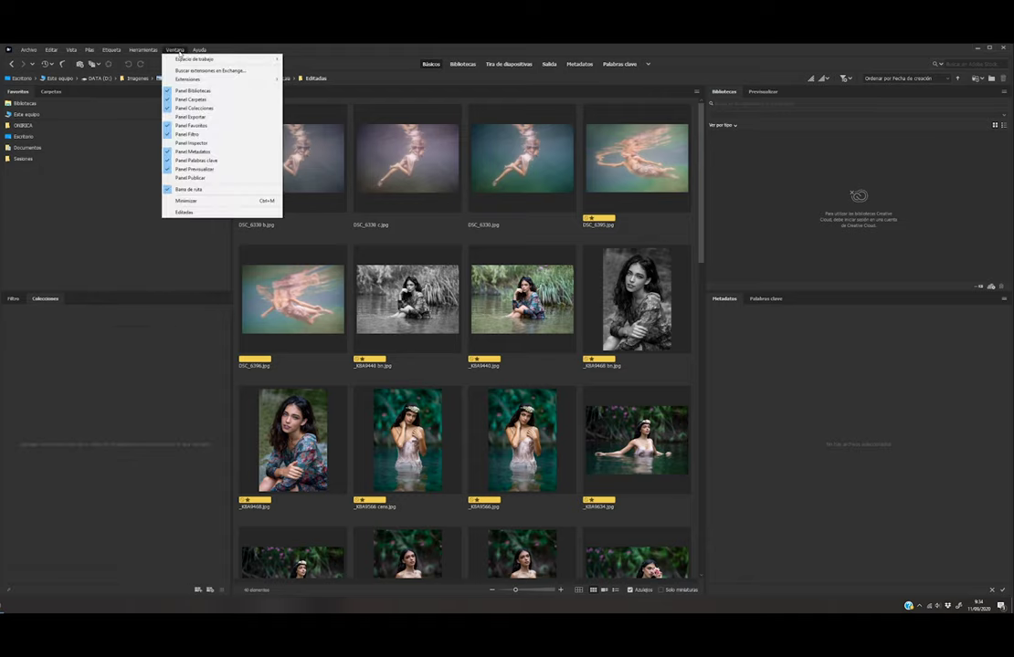
left_click(188, 109)
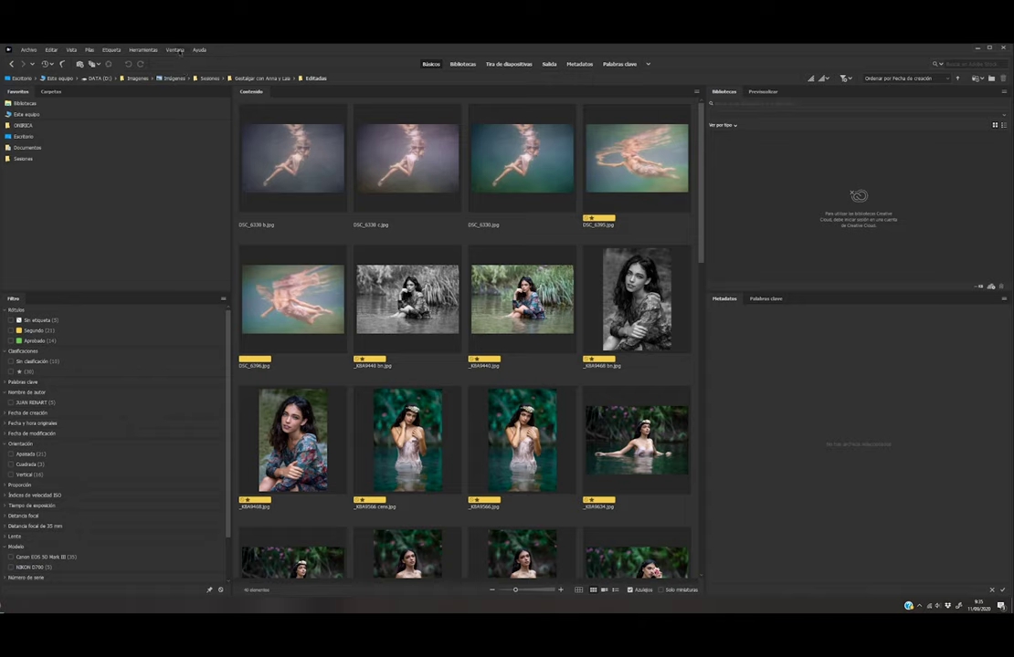
left_click(175, 49)
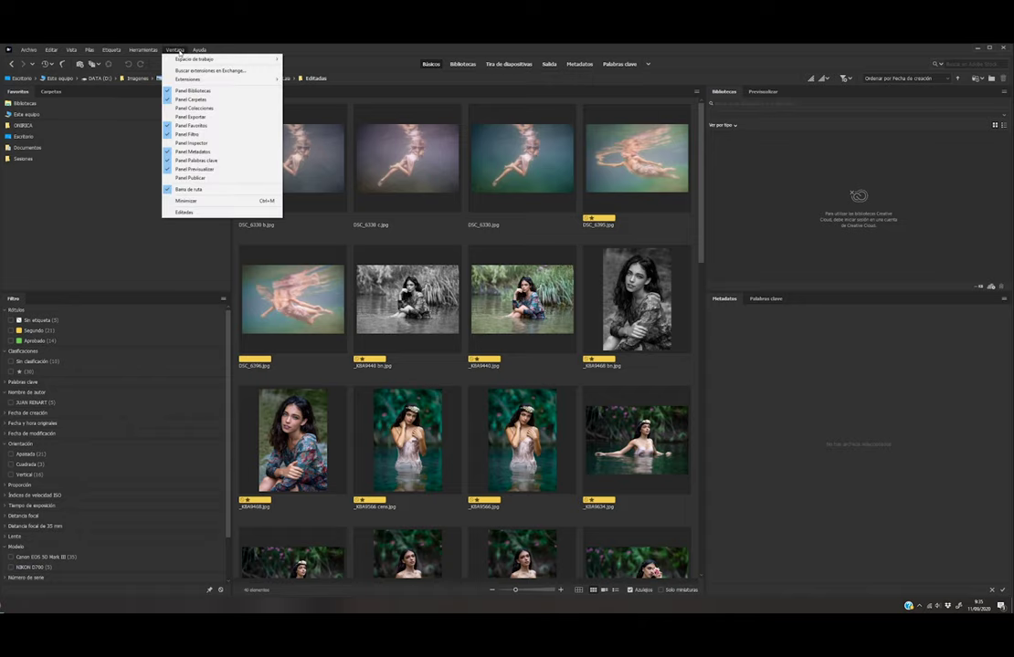
left_click(189, 161)
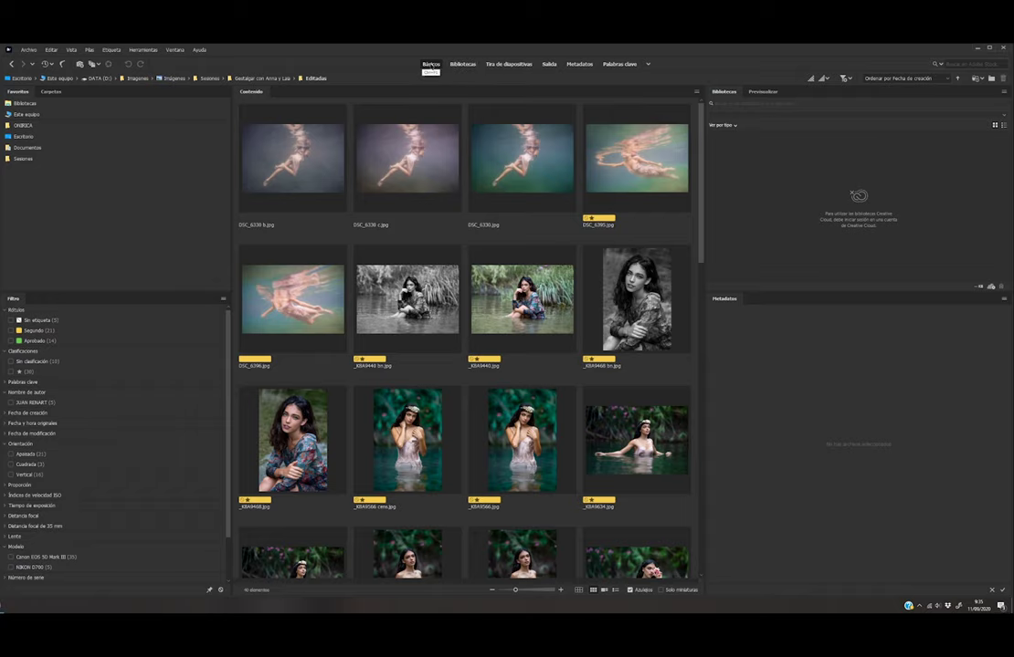
Preview the first underwater photos in the Bibliotecas and Tira de diapositivas workspaces
left_click(462, 64)
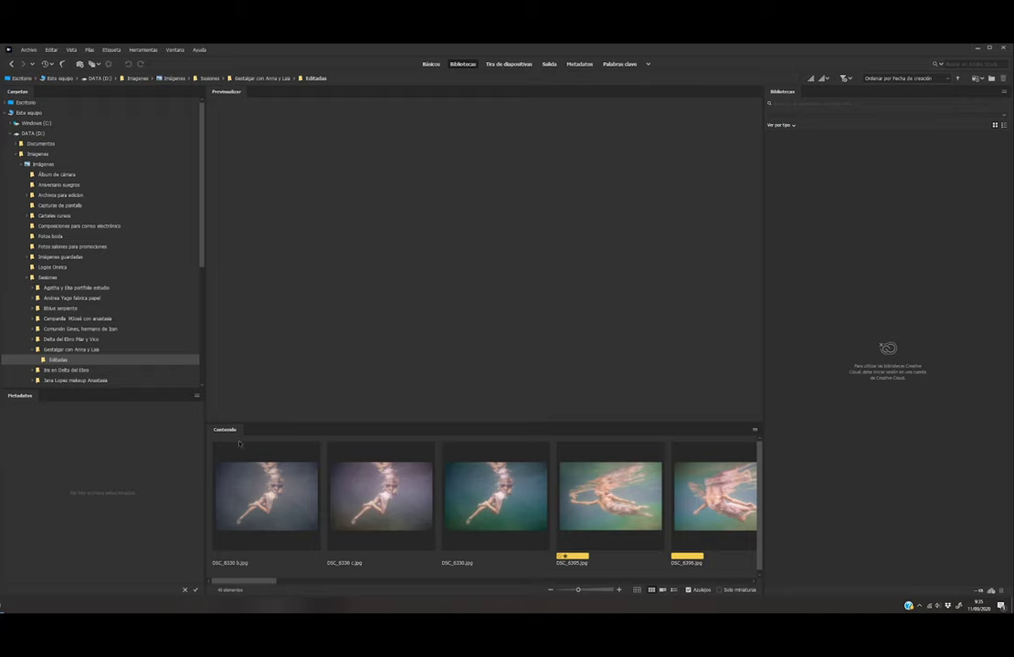
left_click(259, 487)
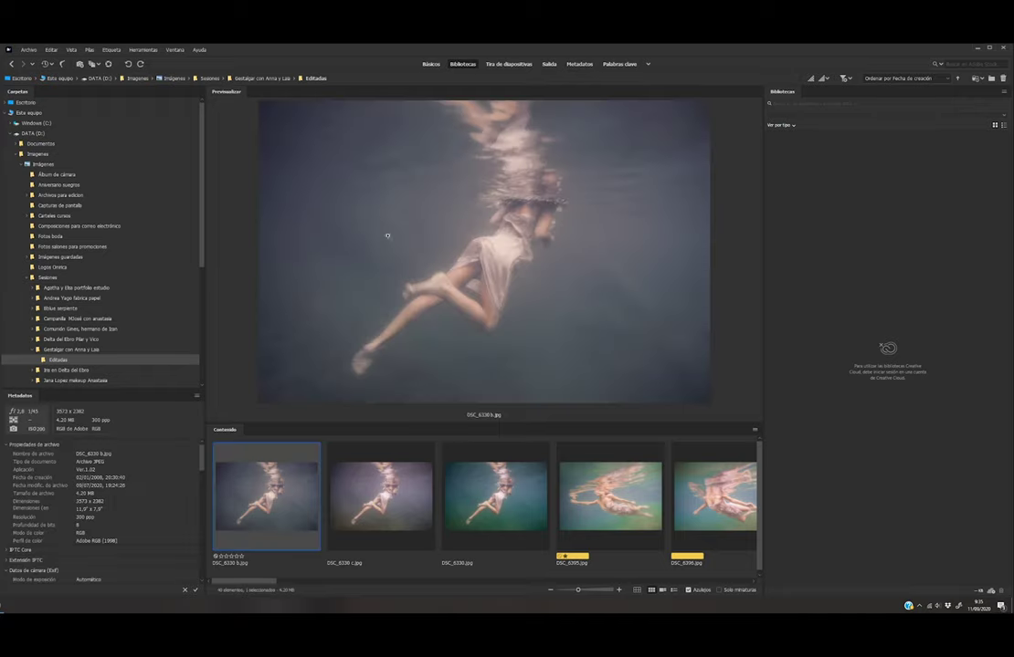
left_click(507, 64)
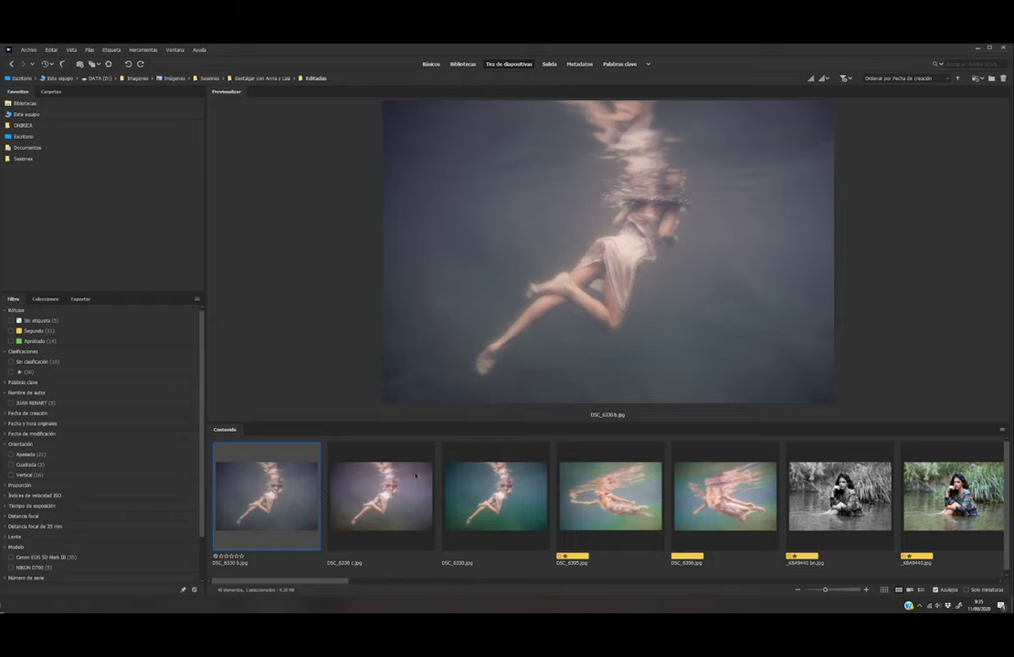
left_click(398, 503)
left_click(496, 497)
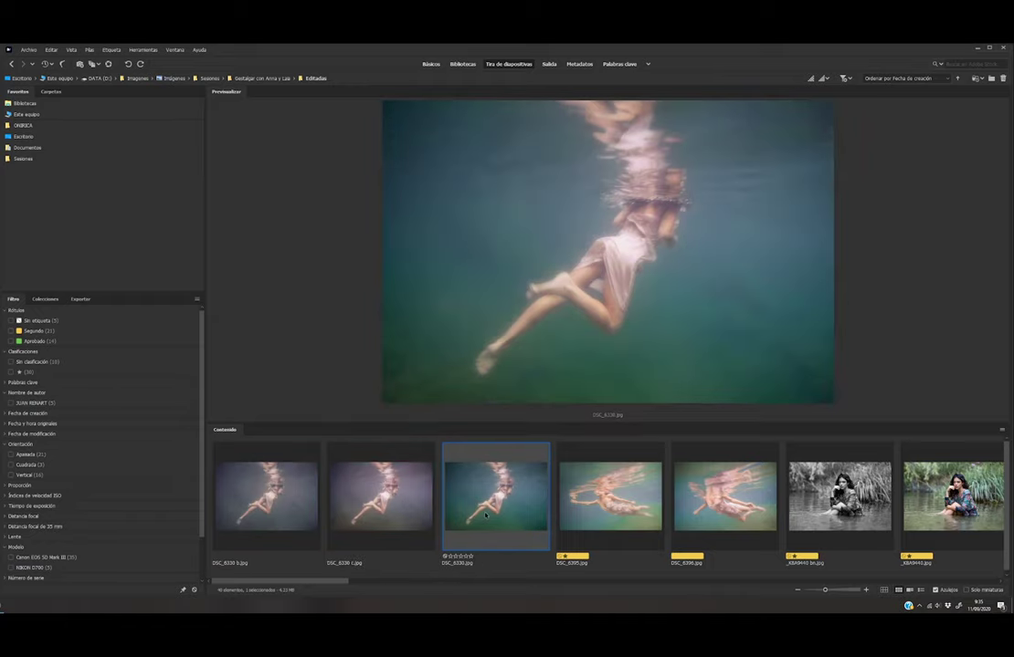
Examine the Salida, Metadatos and Palabras clave workspaces and the list of further workspaces, and return to Básicos
left_click(549, 64)
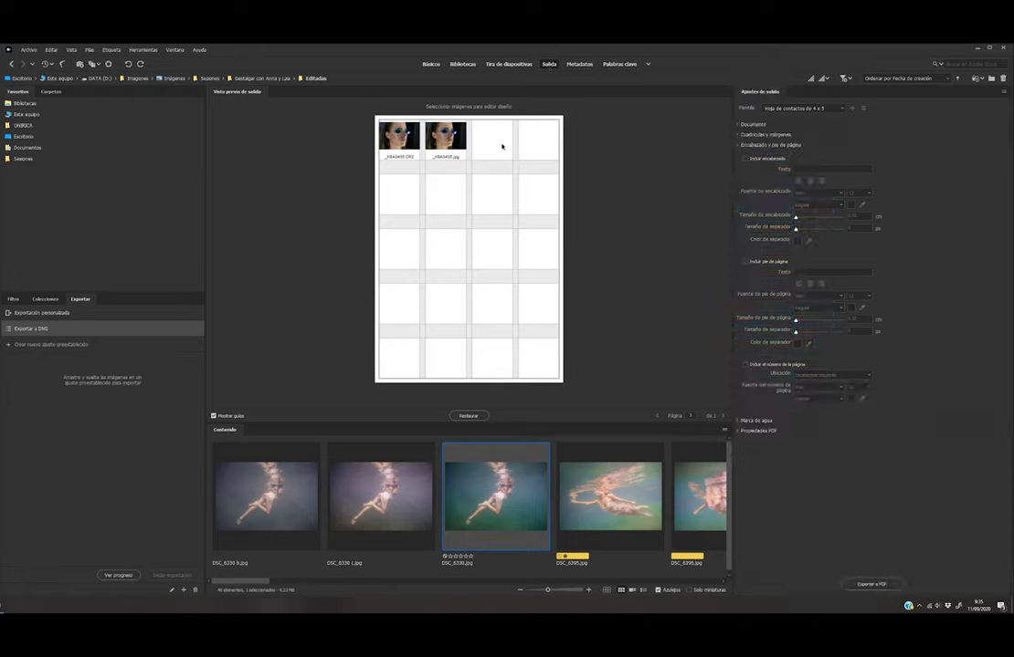
left_click(579, 64)
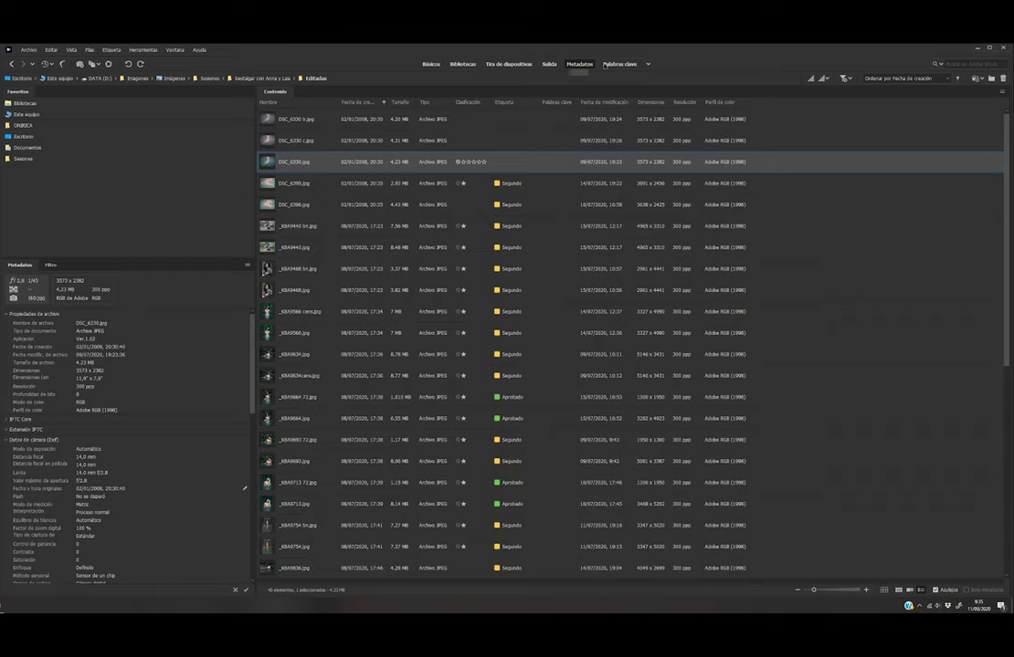
left_click(619, 64)
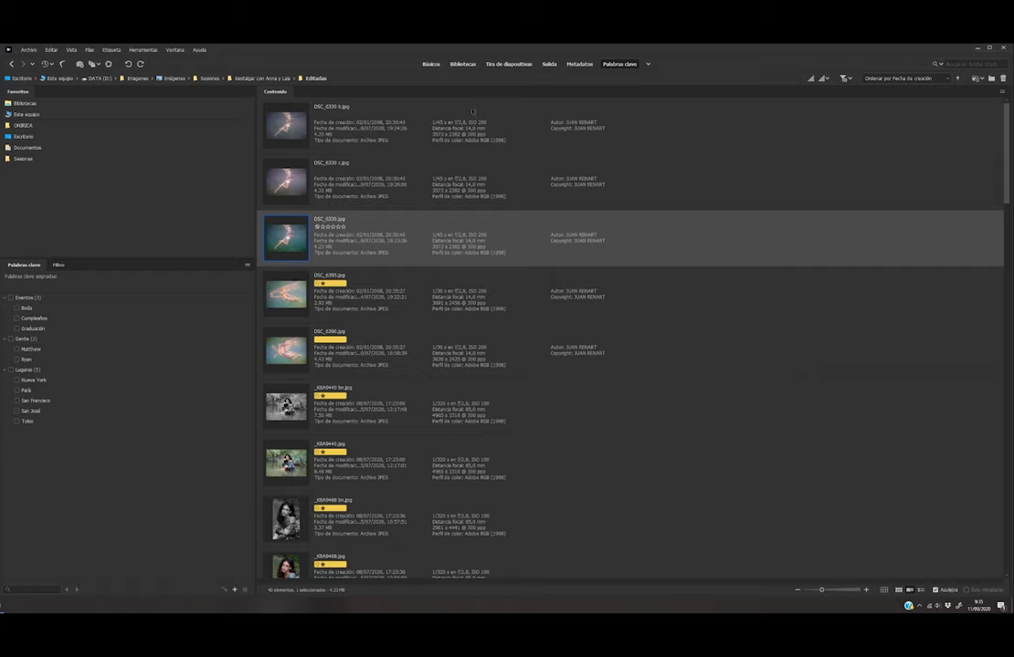
left_click(648, 65)
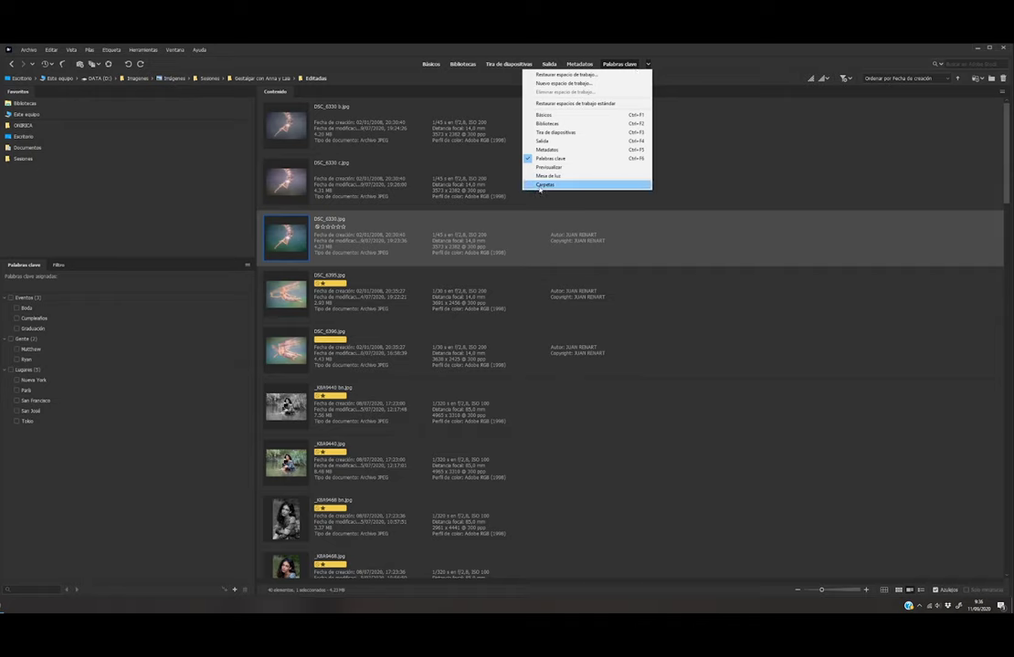
left_click(431, 64)
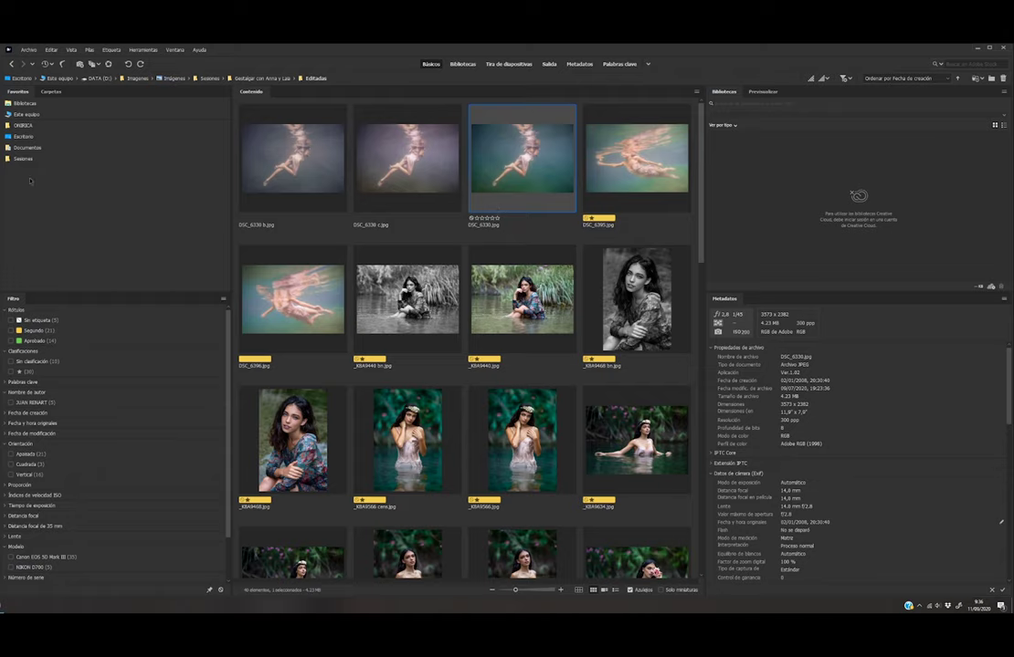
Compare the Carpetas folder tree with the Favoritos list, leaving Favoritos displayed
left_click(52, 91)
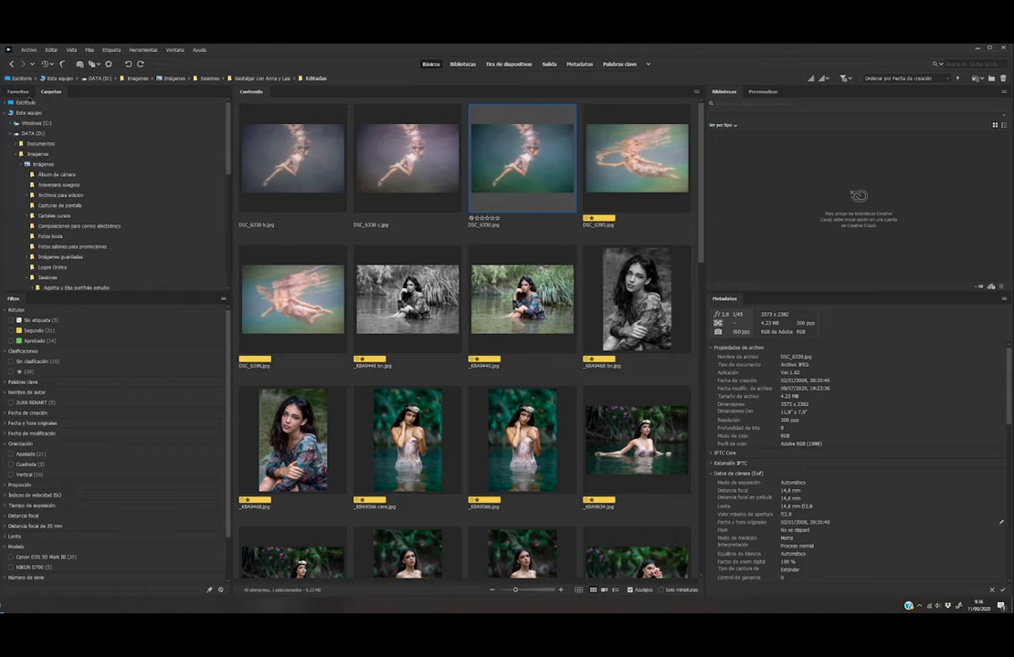
left_click(19, 92)
left_click(51, 91)
left_click(18, 93)
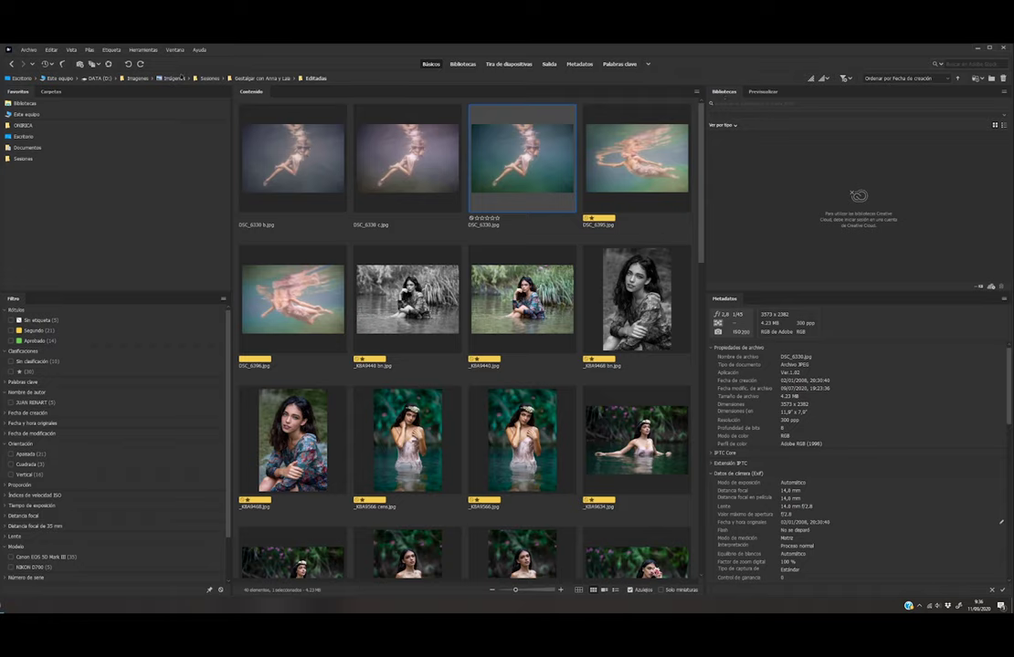
Hide the Bibliotecas panel and dock the Metadatos panel beside Filtro, leaving Filtro in front
left_click(174, 50)
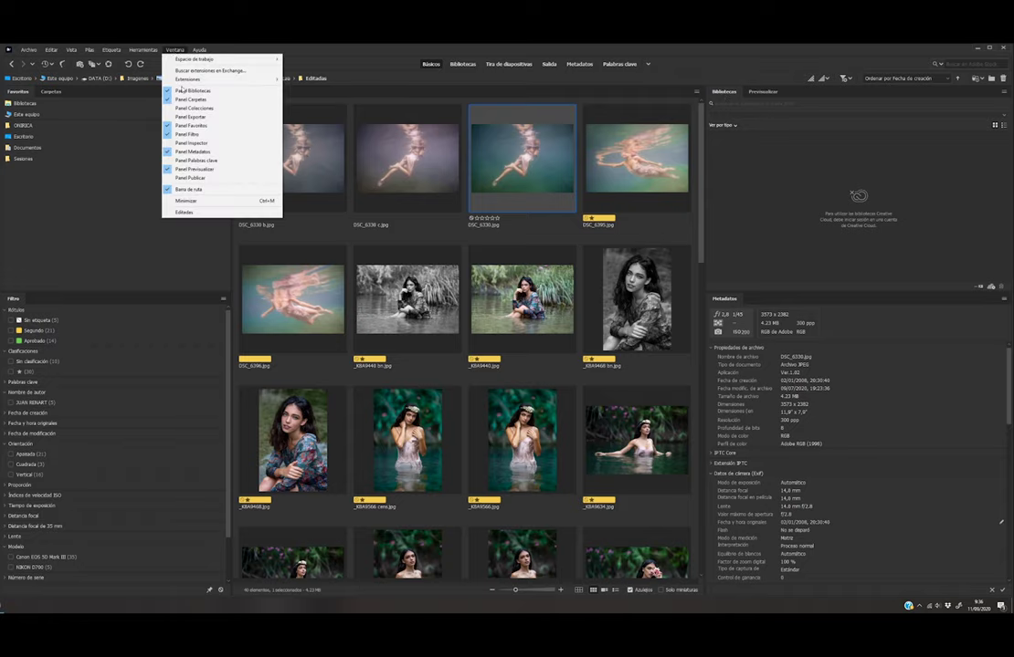
left_click(187, 91)
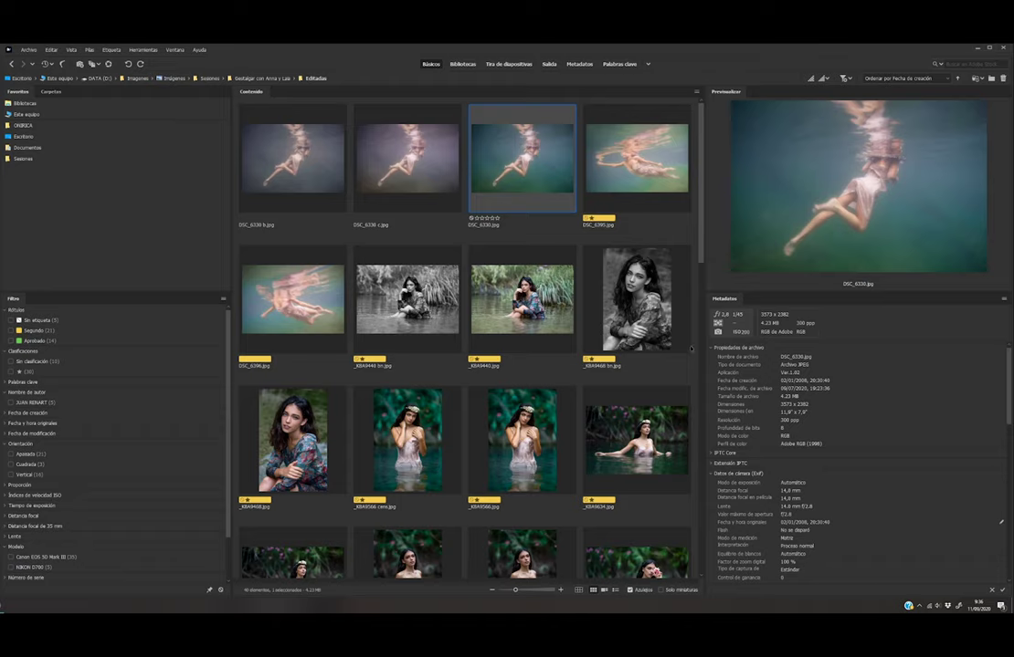
left_click_drag(726, 300, 52, 304)
left_click(42, 298)
left_click(14, 299)
left_click(42, 298)
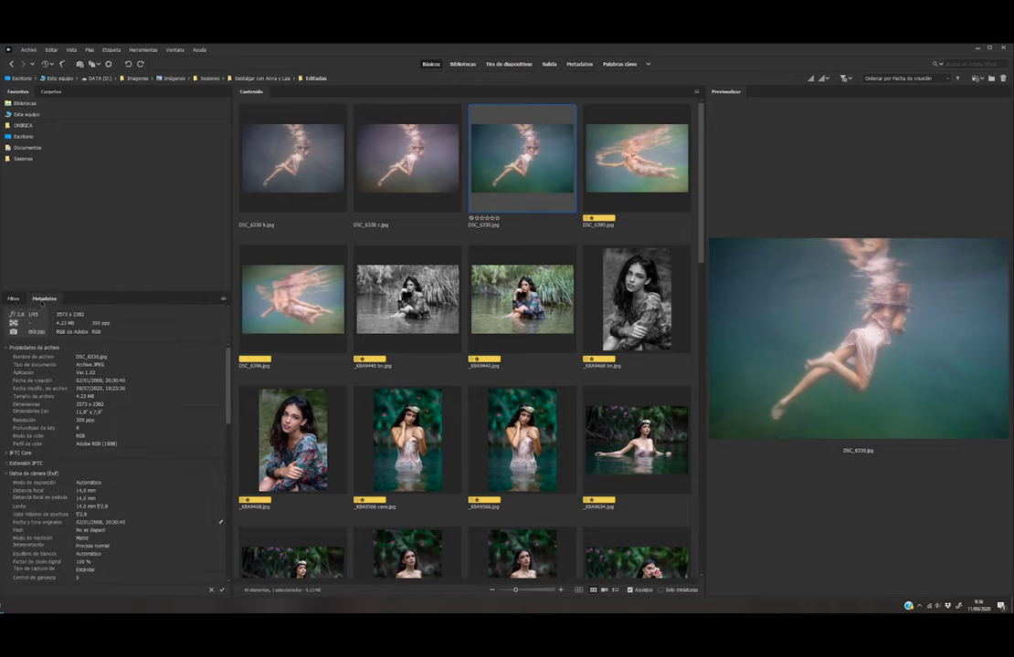
left_click(13, 299)
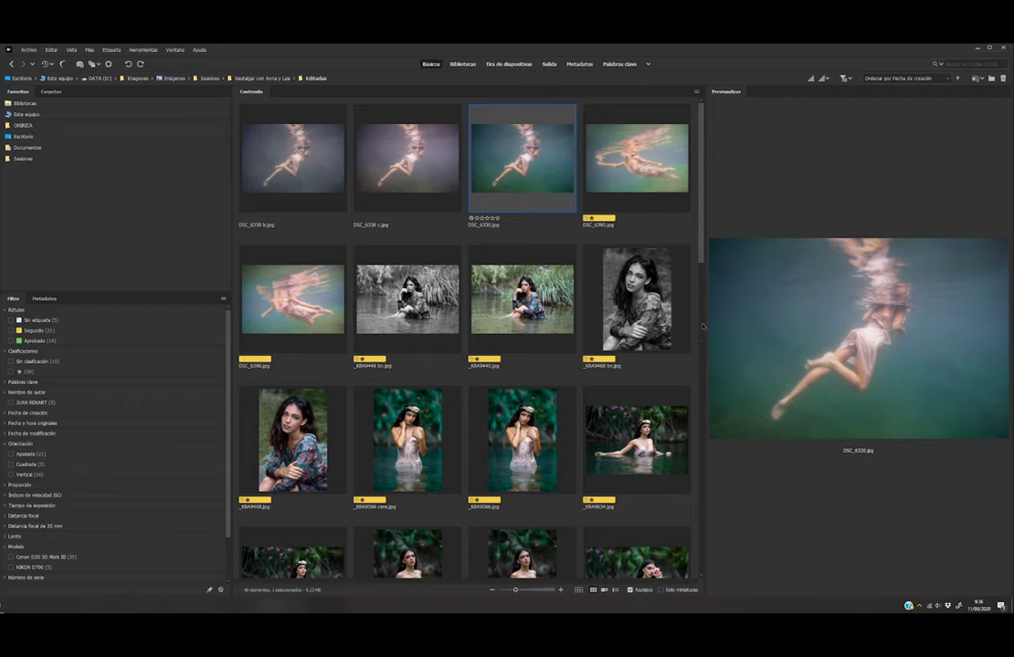
Widen the Previsualizar area at the expense of Contenido, and narrow the column holding Favoritos and Filtro
left_click_drag(704, 324, 415, 325)
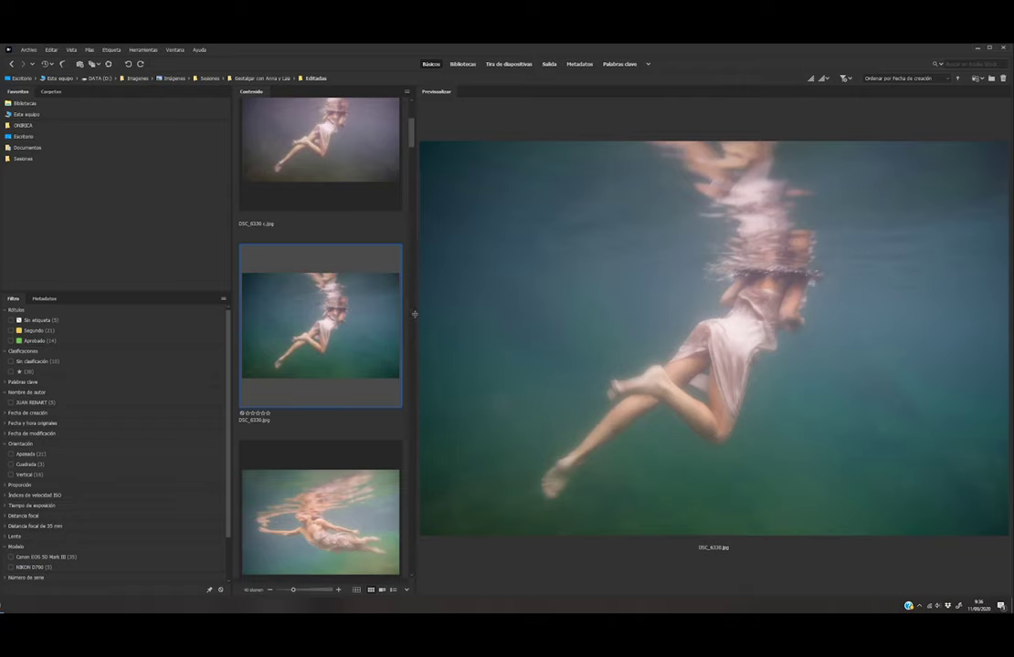
left_click_drag(416, 313, 430, 311)
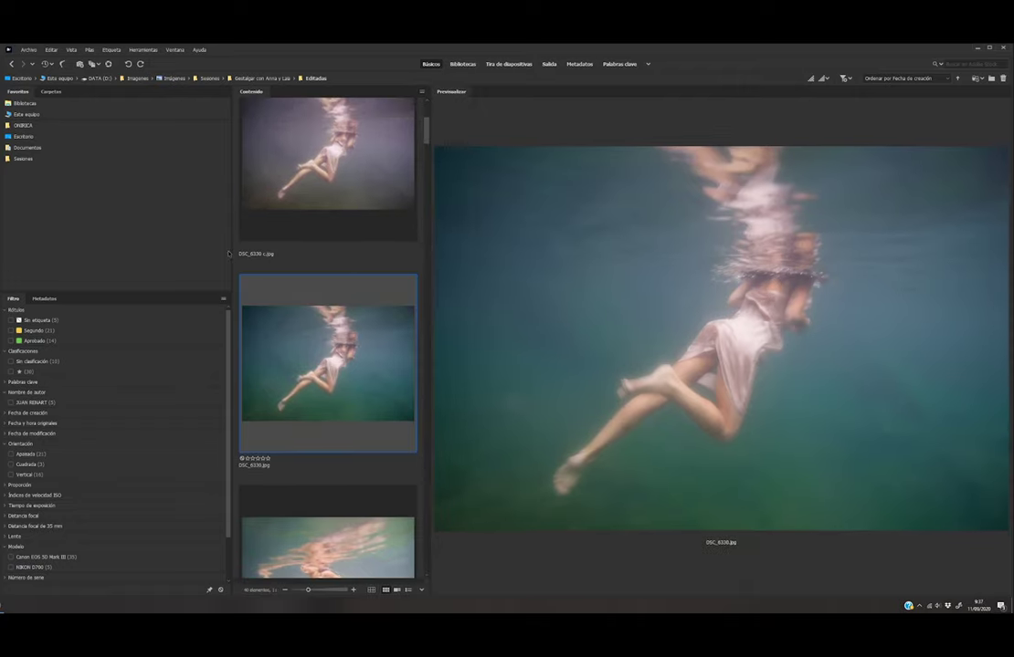
left_click_drag(232, 251, 188, 260)
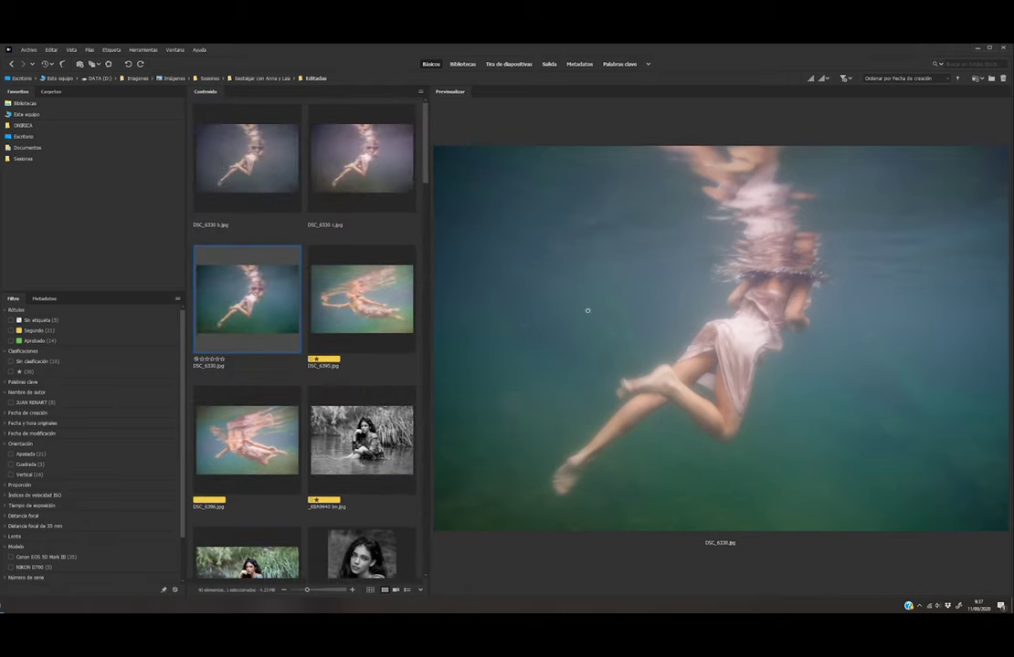
Enlarge the Contenido thumbnails to one photo per row and narrow the Favoritos and Filtro column slightly
scroll(312, 333, "down", 5)
scroll(339, 320, "up", 5)
left_click_drag(307, 591, 312, 591)
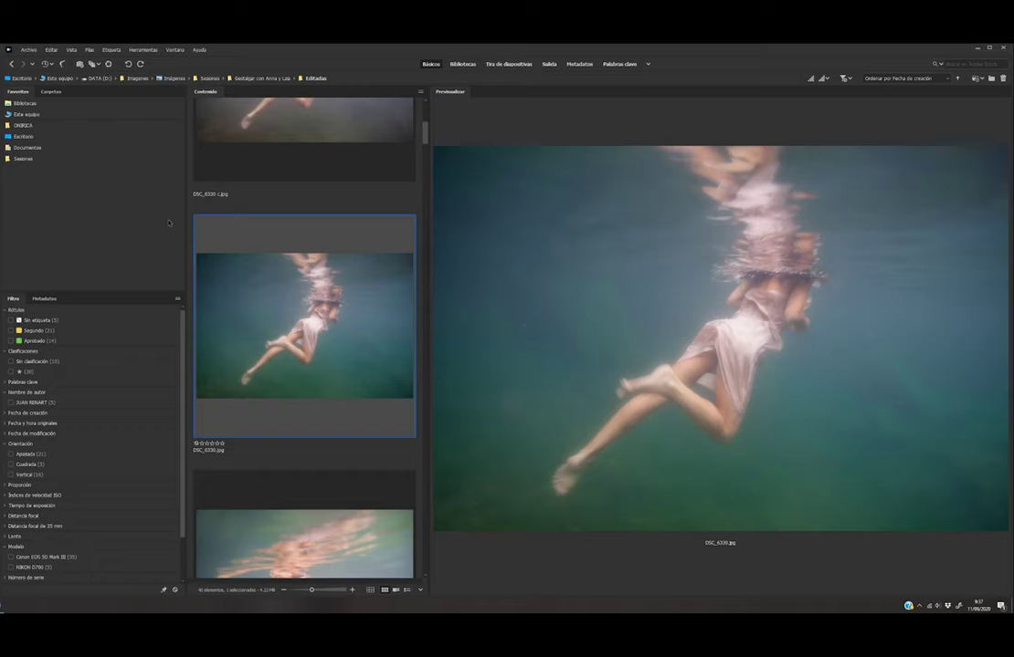
left_click_drag(180, 239, 175, 239)
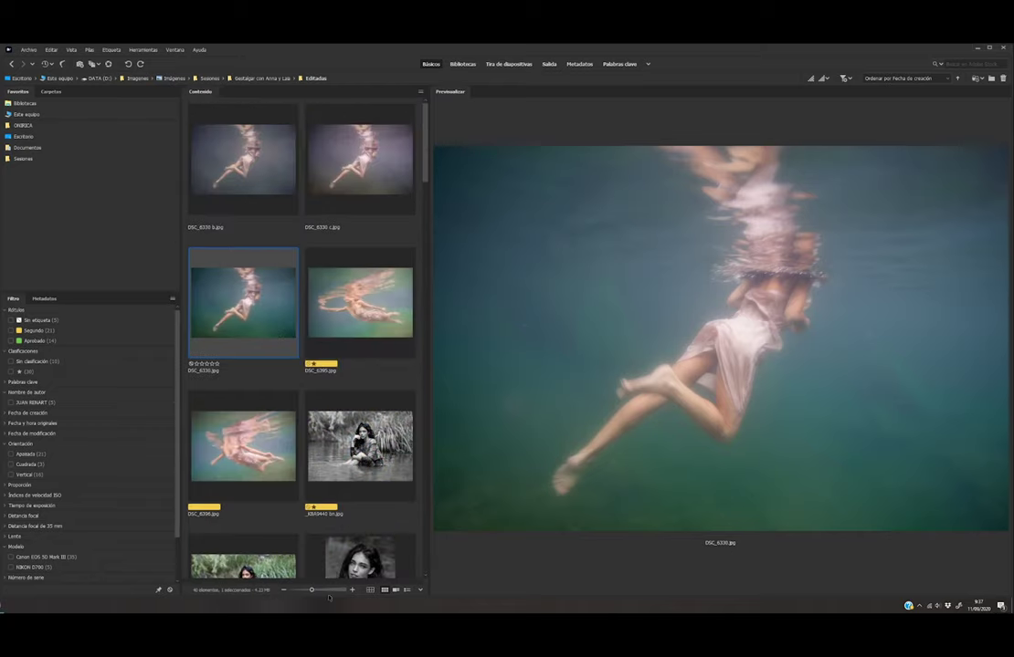
left_click_drag(310, 590, 313, 591)
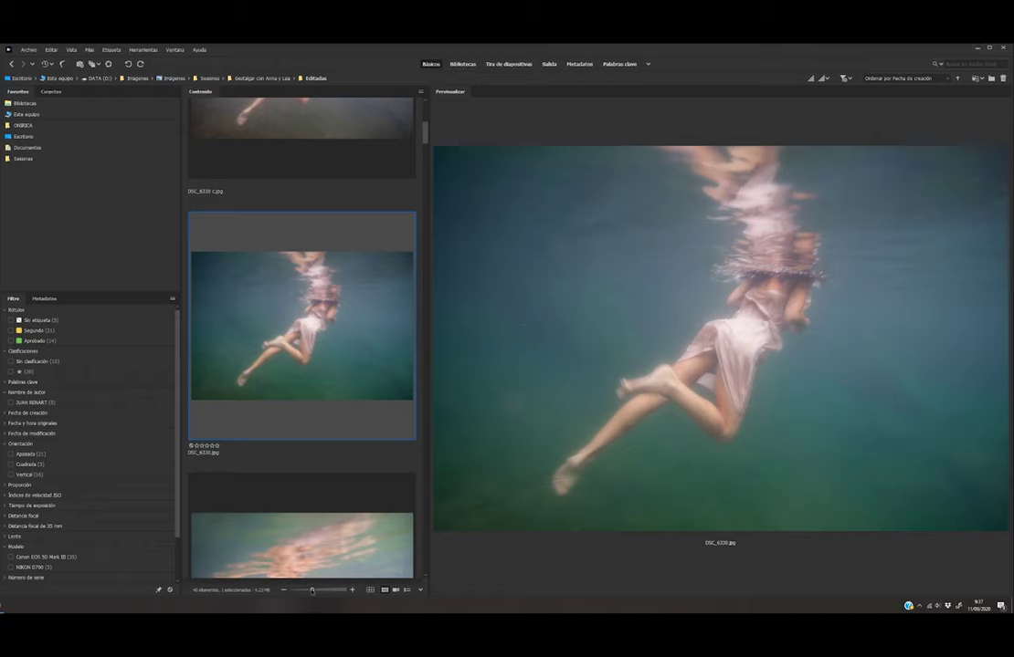
Browse the photos in the details view and the list view, previewing DSC_6330 b.jpg
left_click(395, 591)
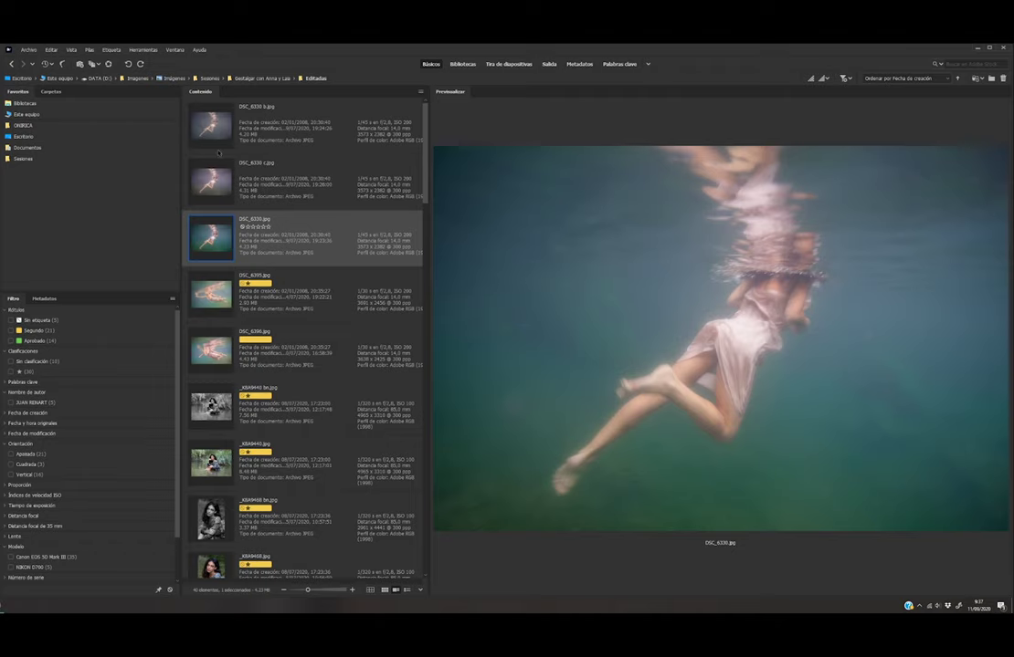
left_click(210, 116)
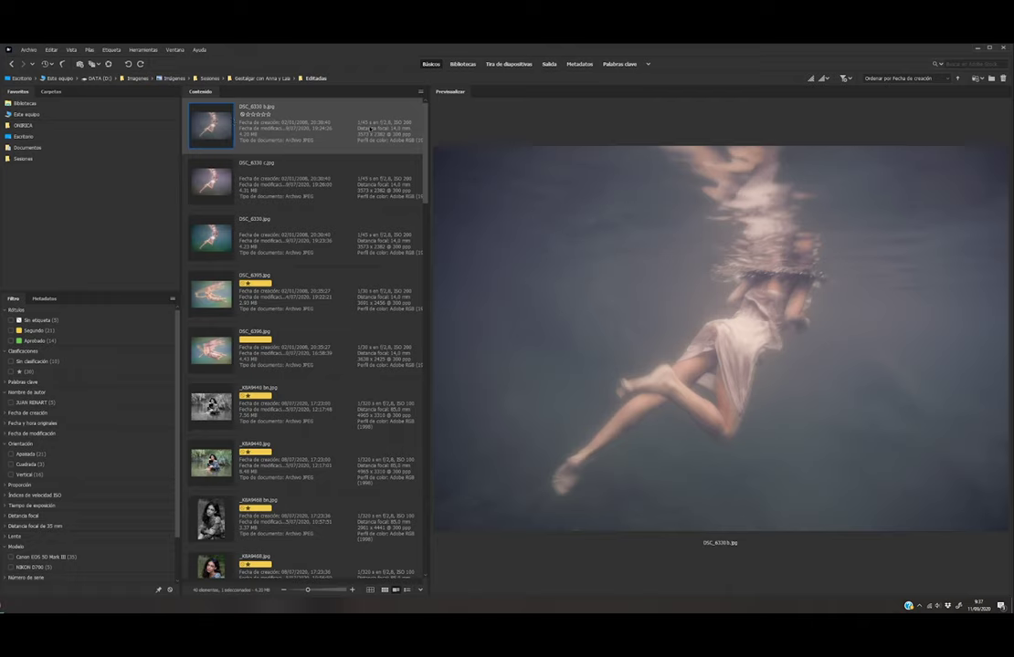
scroll(338, 416, "down", 10)
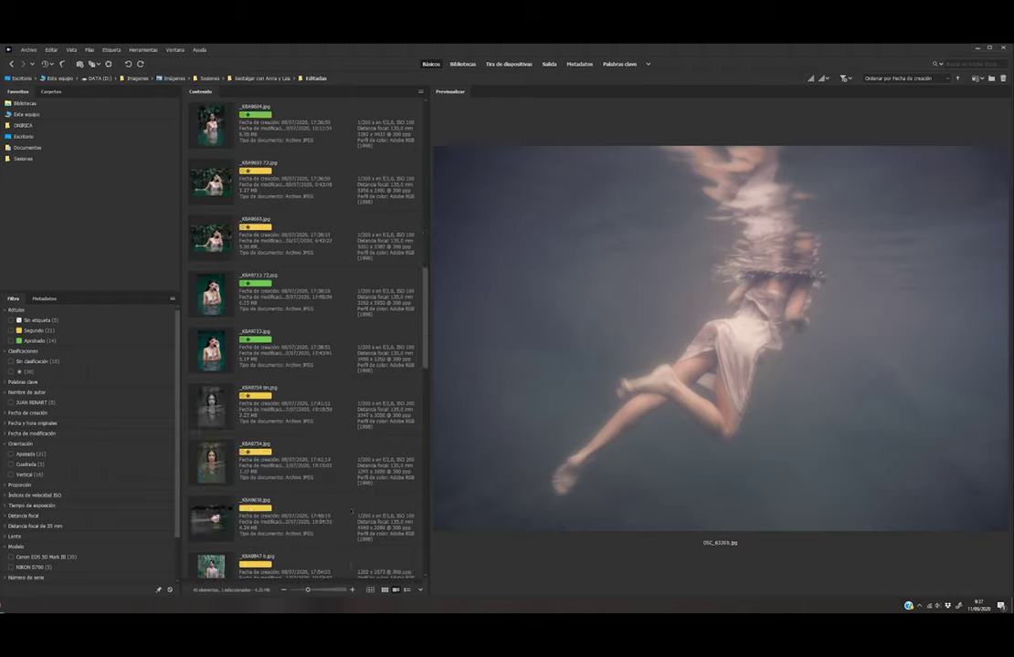
left_click(405, 591)
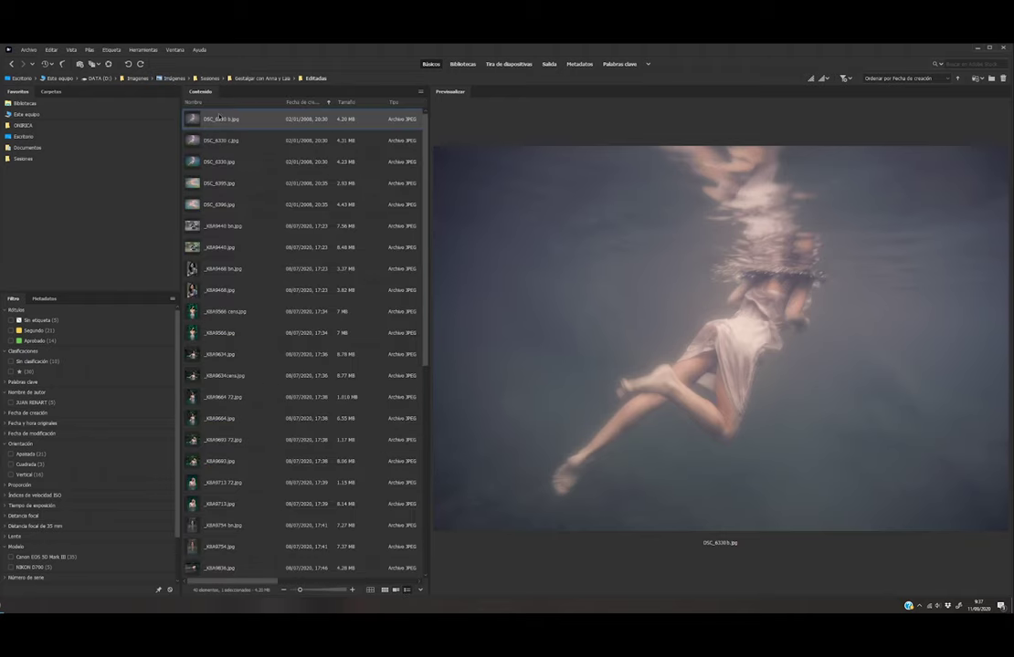
scroll(226, 201, "down", 3)
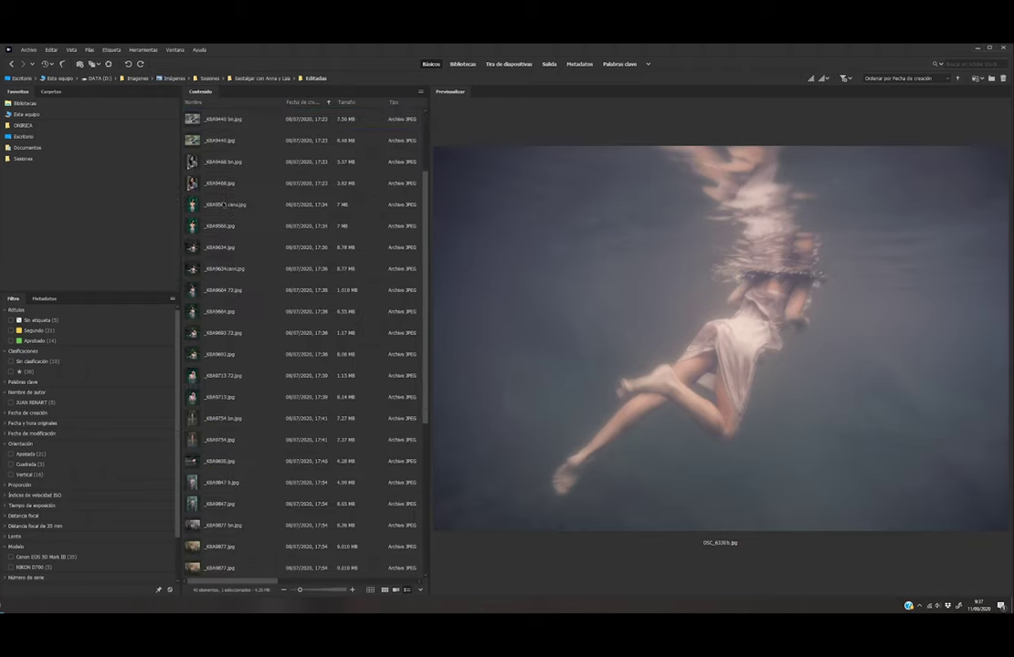
Return the photos to the thumbnail view and save the current layout as a new workspace named ONIRICA
scroll(234, 275, "up", 3)
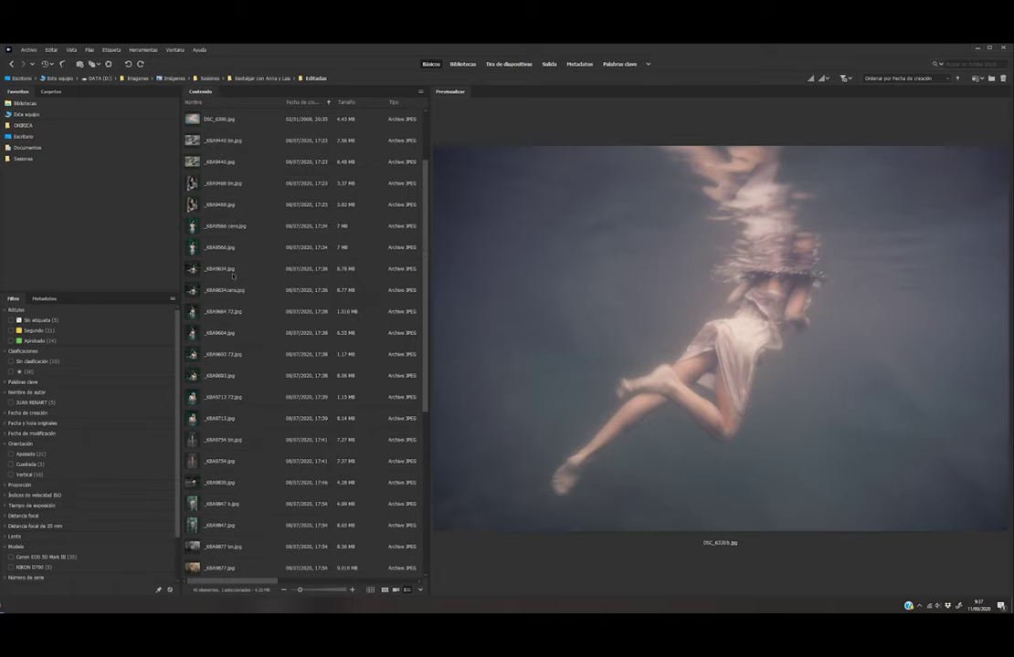
left_click(385, 590)
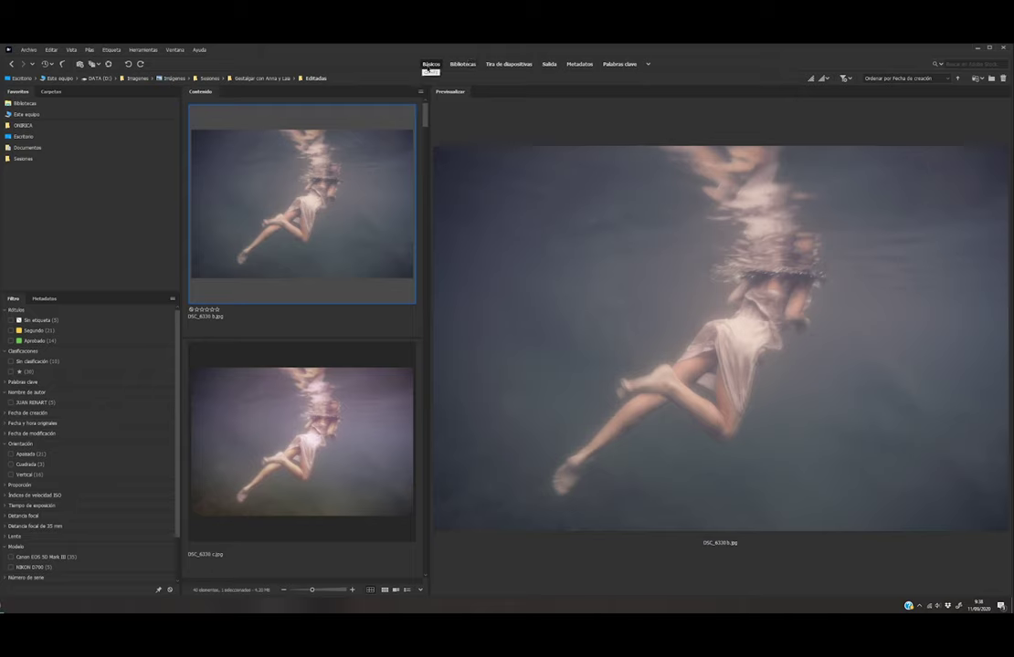
left_click(647, 64)
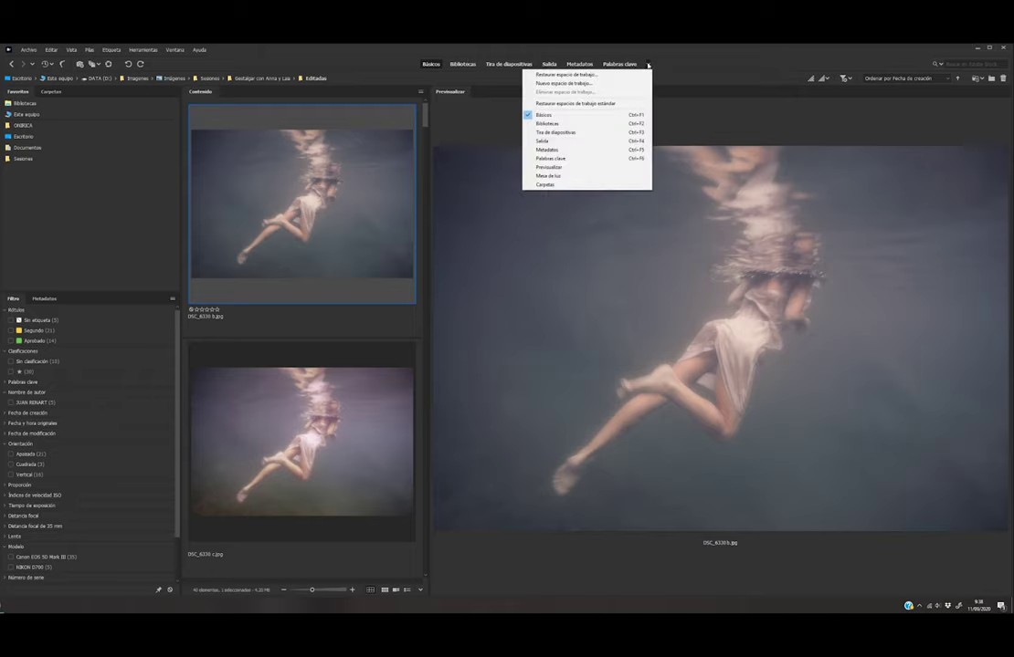
left_click(558, 84)
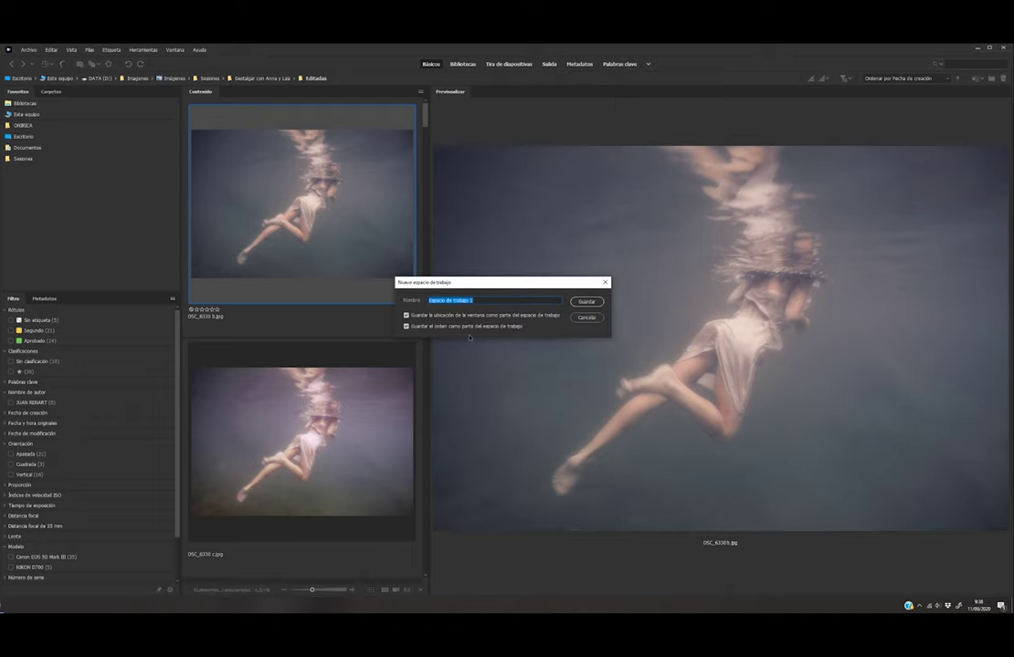
type("ORBICA")
key("Return")
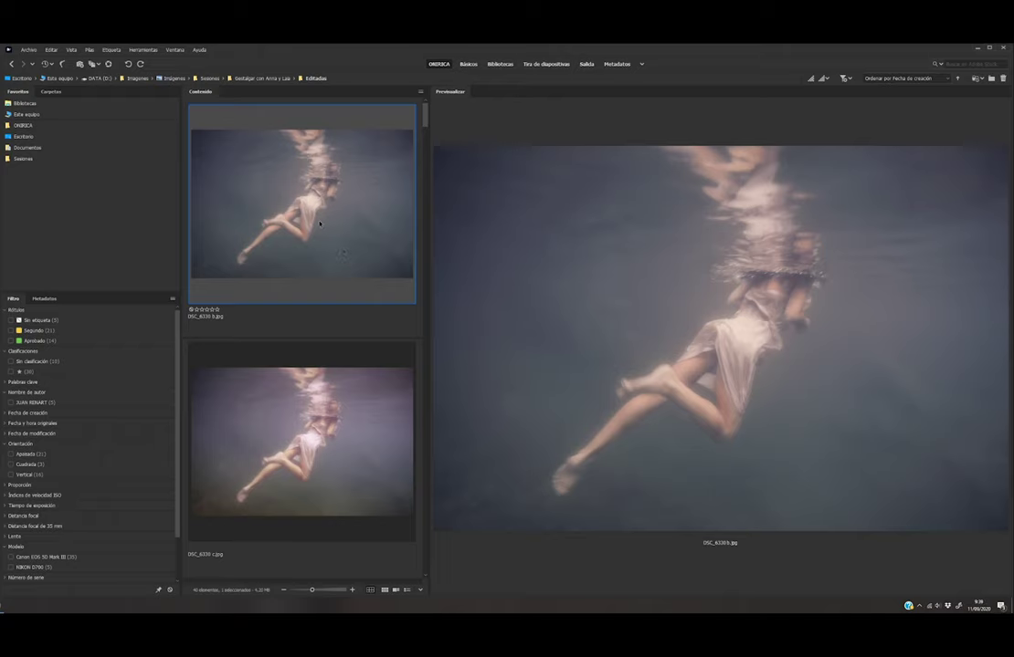
Preview the underwater photos one by one, from DSC_6330 b.jpg through DSC_6330 c.jpg and DSC_6330.jpg to DSC_6395.jpg
scroll(320, 223, "down", 1)
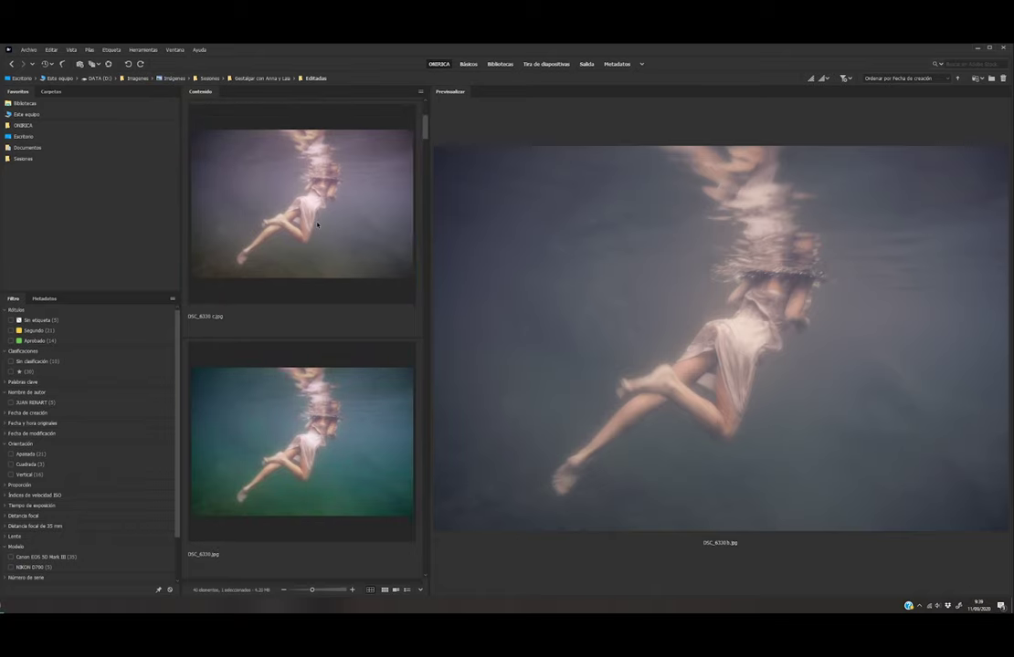
left_click(316, 224)
scroll(311, 214, "up", 1)
left_click(293, 196)
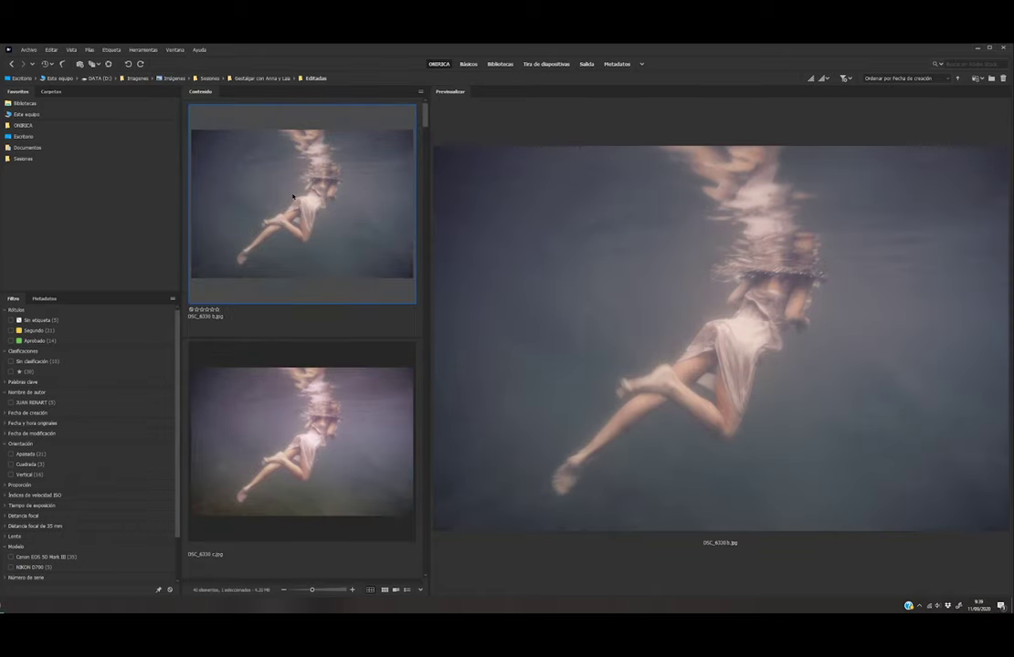
scroll(295, 194, "down", 2)
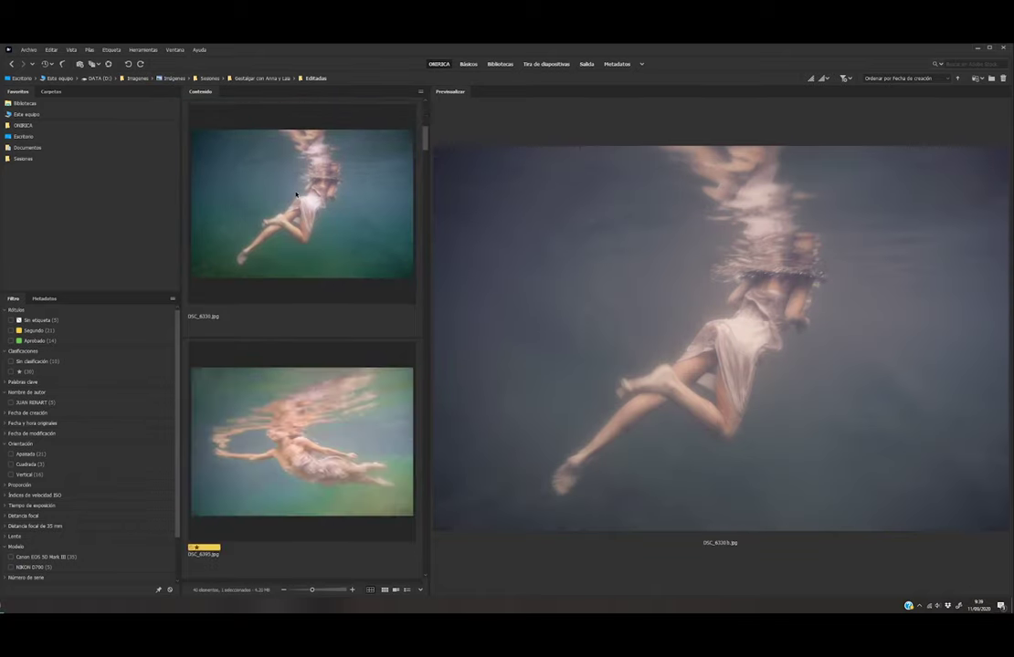
left_click(295, 194)
scroll(296, 194, "down", 1)
left_click(296, 194)
scroll(296, 193, "down", 1)
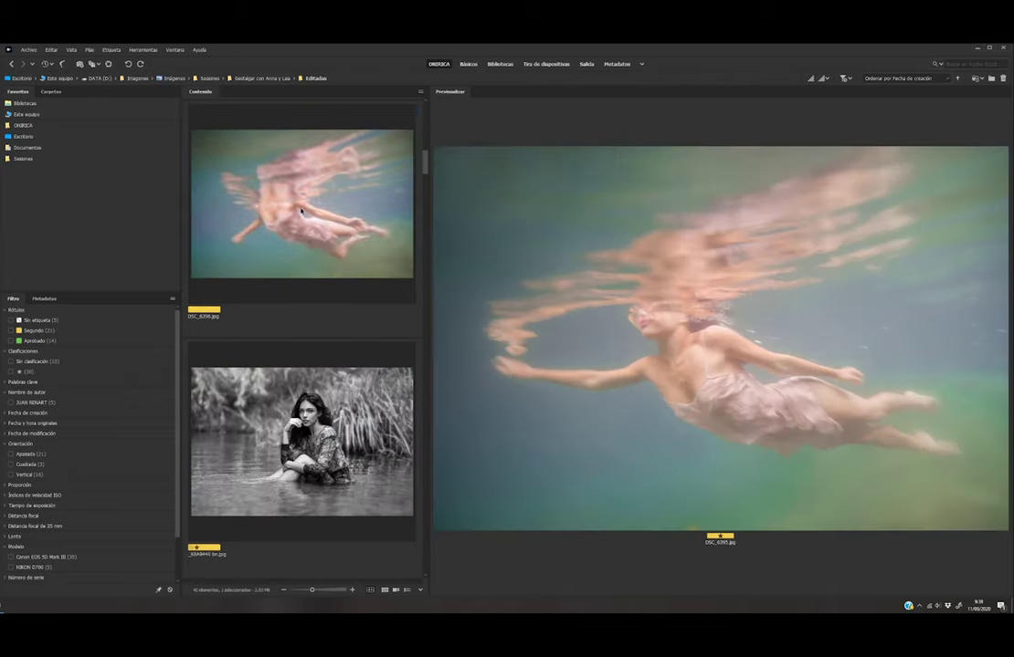
Preview DSC_6396.jpg and the black-and-white river portraits onward, and return to DSC_6330 b.jpg
left_click(301, 212)
scroll(301, 211, "down", 1)
left_click(301, 212)
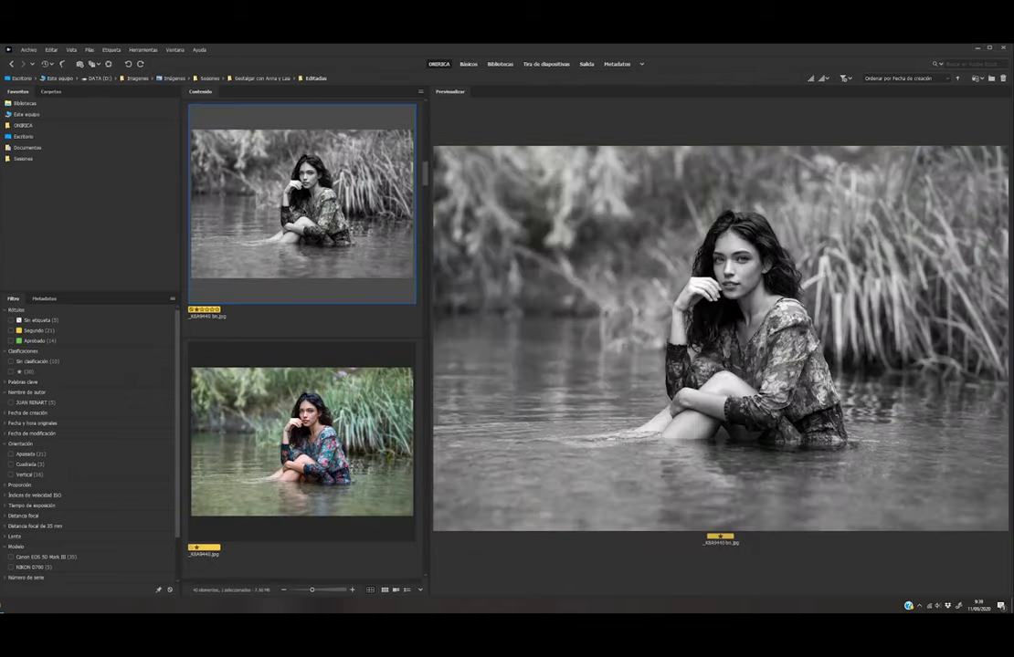
scroll(312, 251, "down", 1)
left_click(312, 251)
key("Down")
left_click(312, 240)
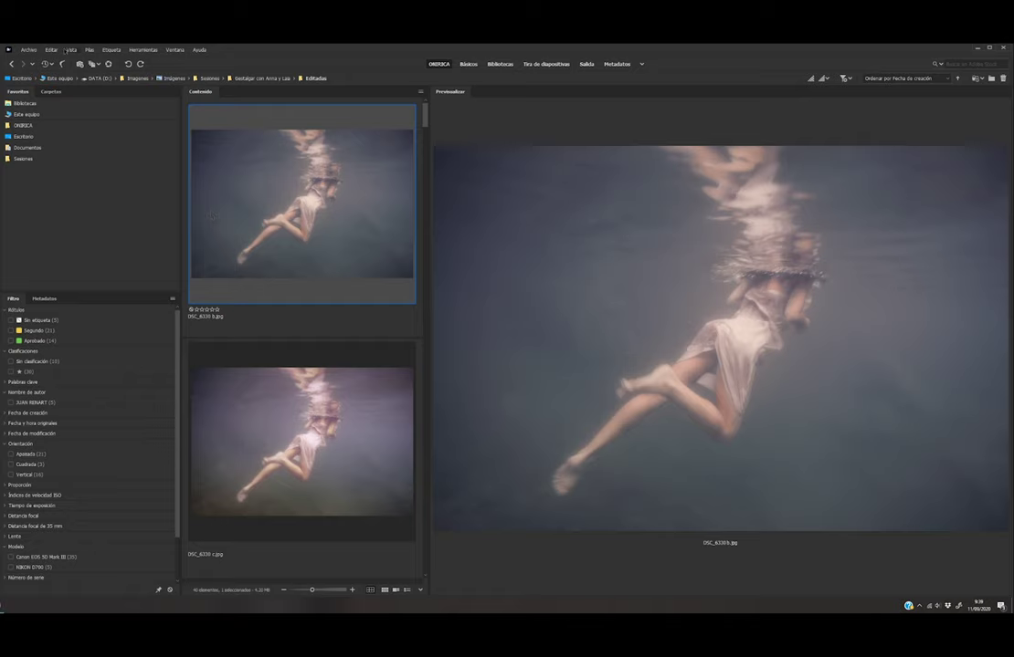
View DSC_6330 b.jpg in the full-screen preview, leave it once, and open the full-screen preview again
left_click(71, 51)
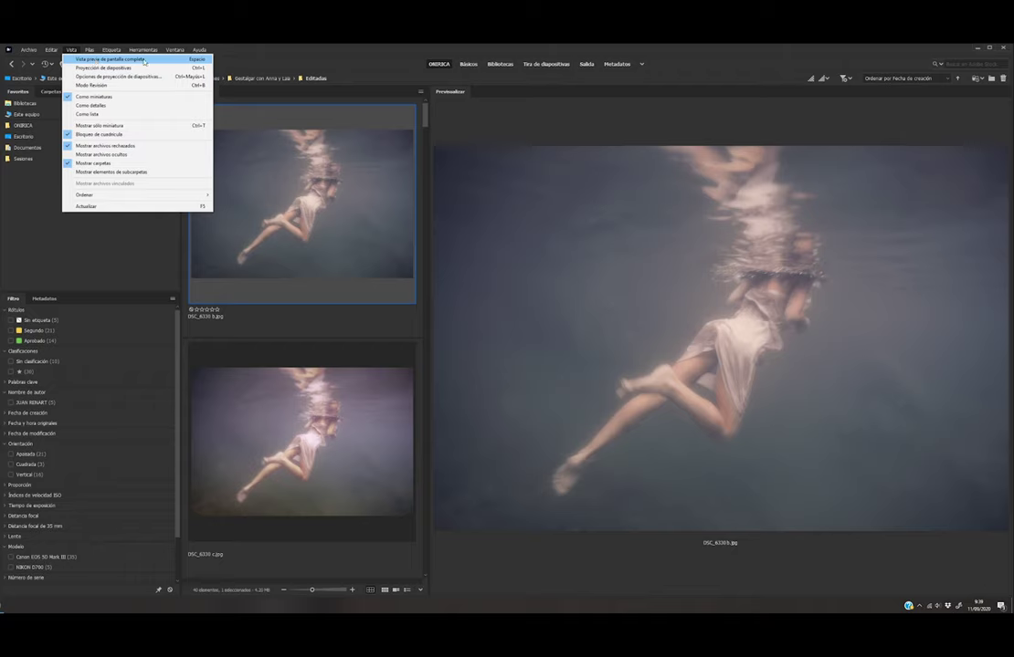
left_click(331, 183)
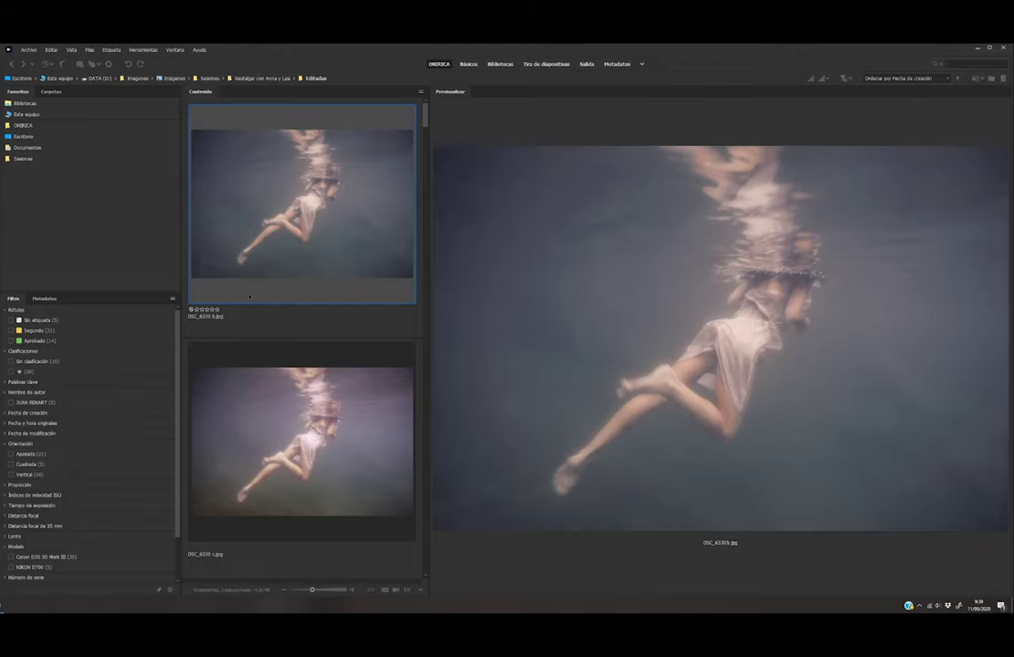
key("space")
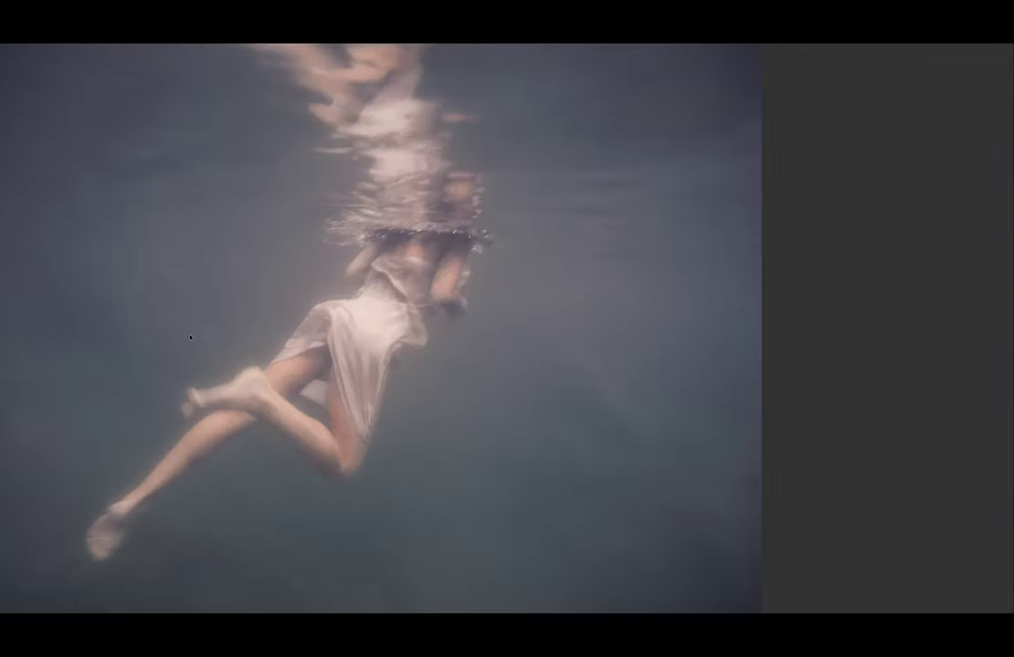
key("space")
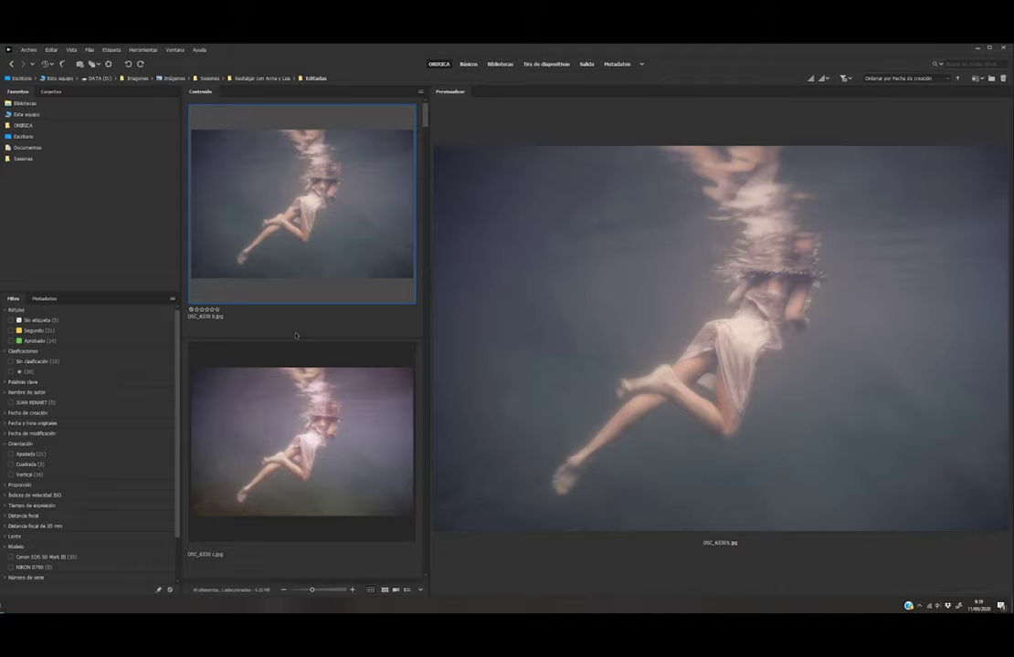
key("space")
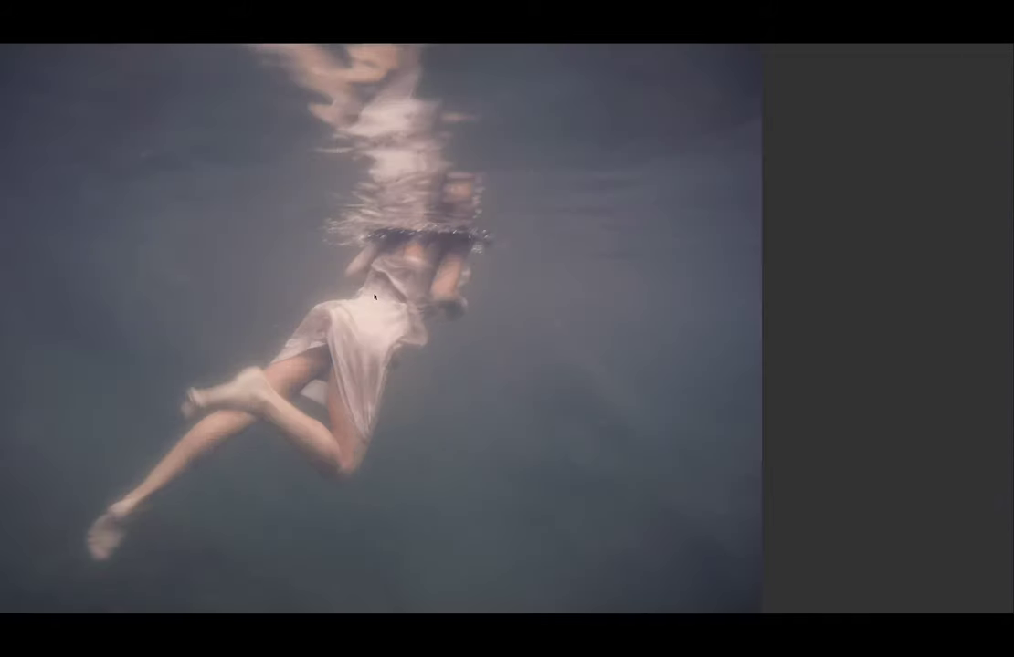